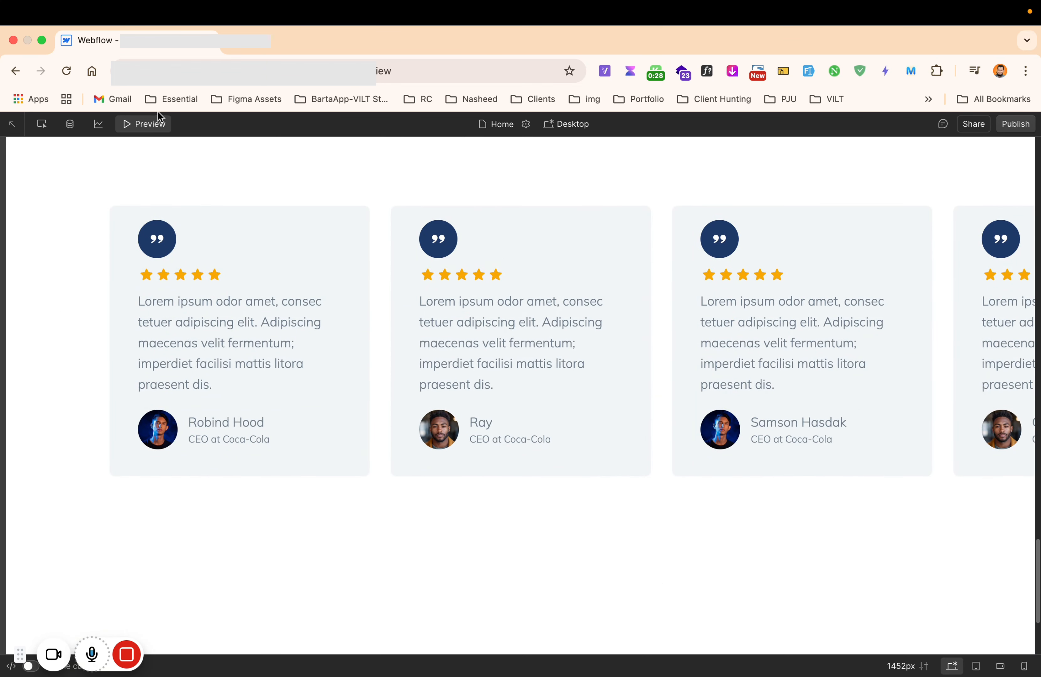
Step: Leave preview mode and add a Mouse hover element trigger to the first testimonial card's Collection Item
{"action": "left_click", "coordinate": [147, 129]}
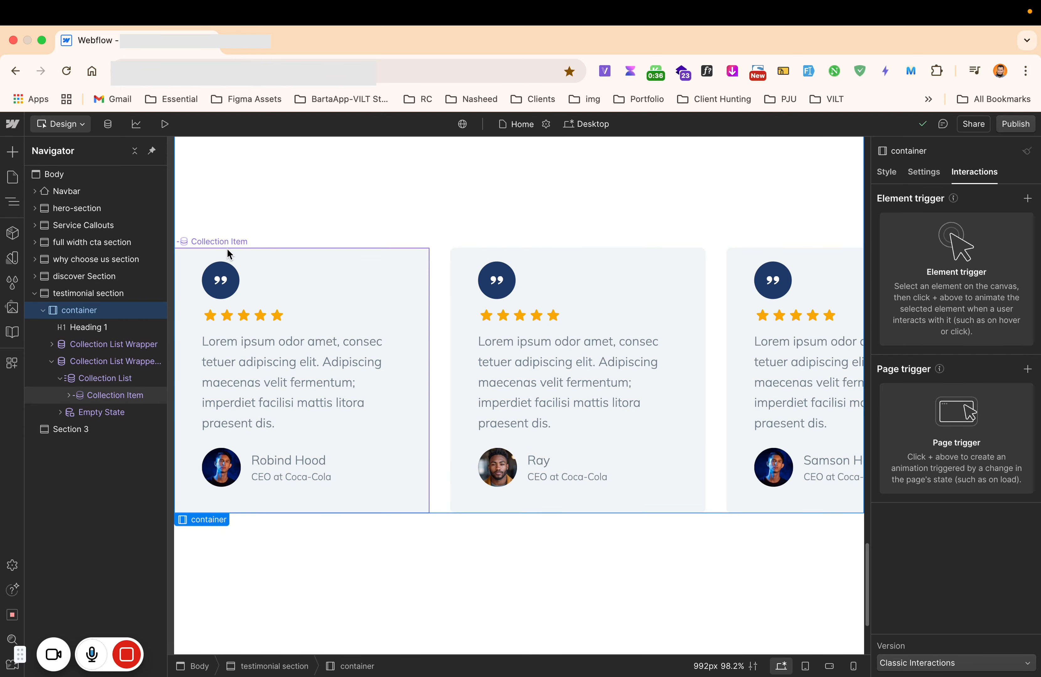
{"action": "left_click", "coordinate": [229, 257]}
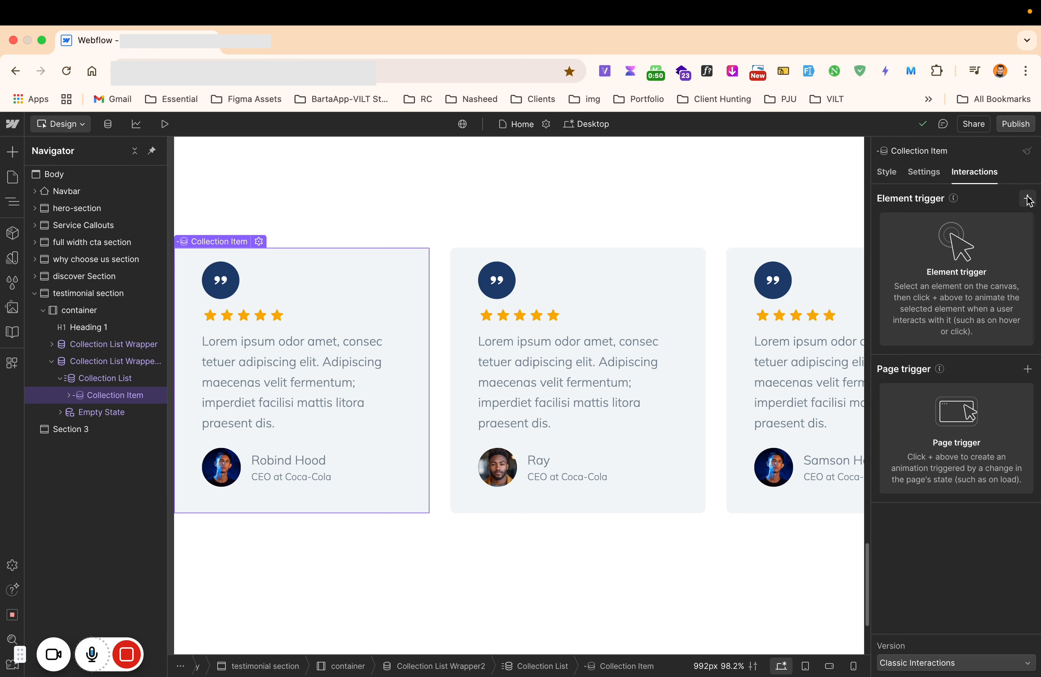
{"action": "left_click", "coordinate": [887, 173]}
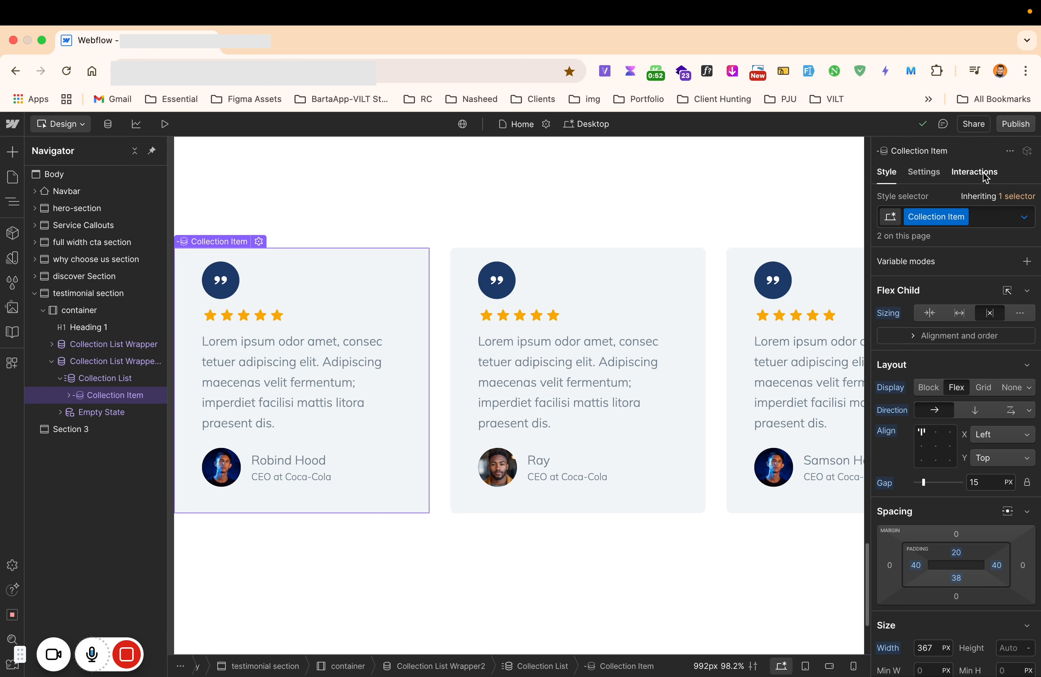
{"action": "left_click", "coordinate": [986, 171]}
{"action": "left_click", "coordinate": [1028, 198]}
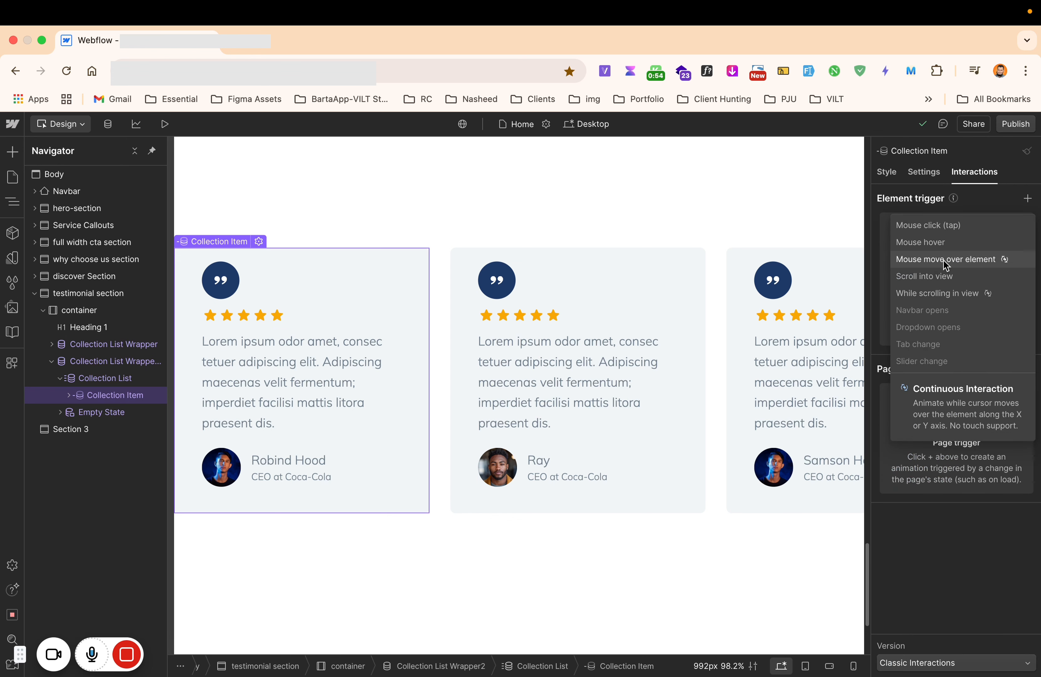
{"action": "left_click", "coordinate": [922, 244]}
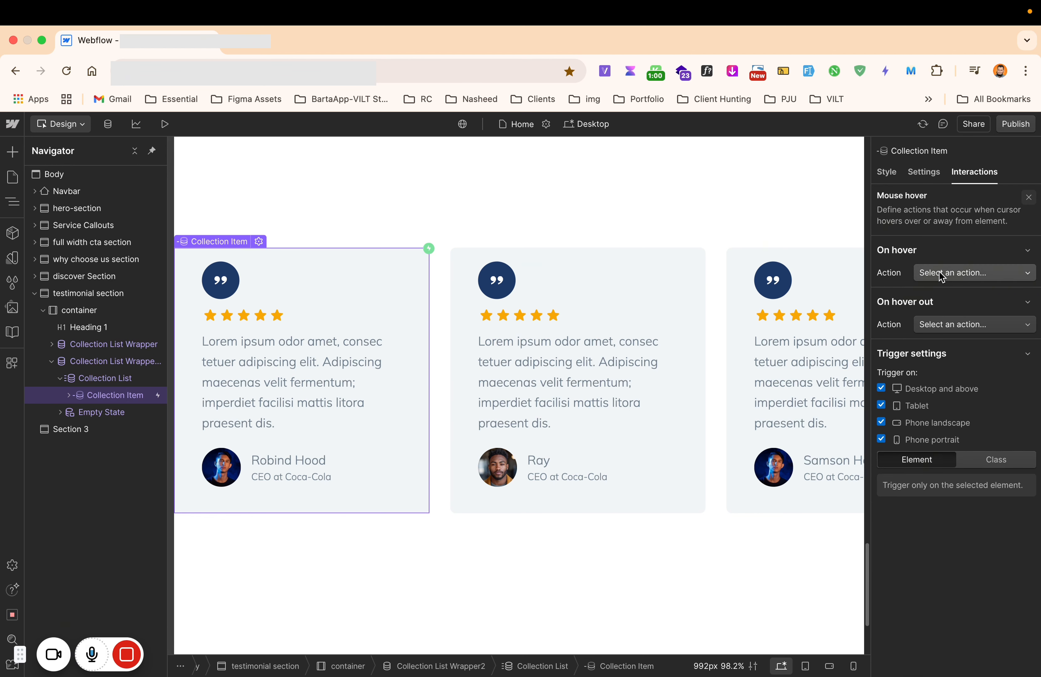
Step: Set the On hover action to Start an animation and create a new timed animation for it
{"action": "left_click", "coordinate": [993, 276]}
{"action": "left_click", "coordinate": [943, 301]}
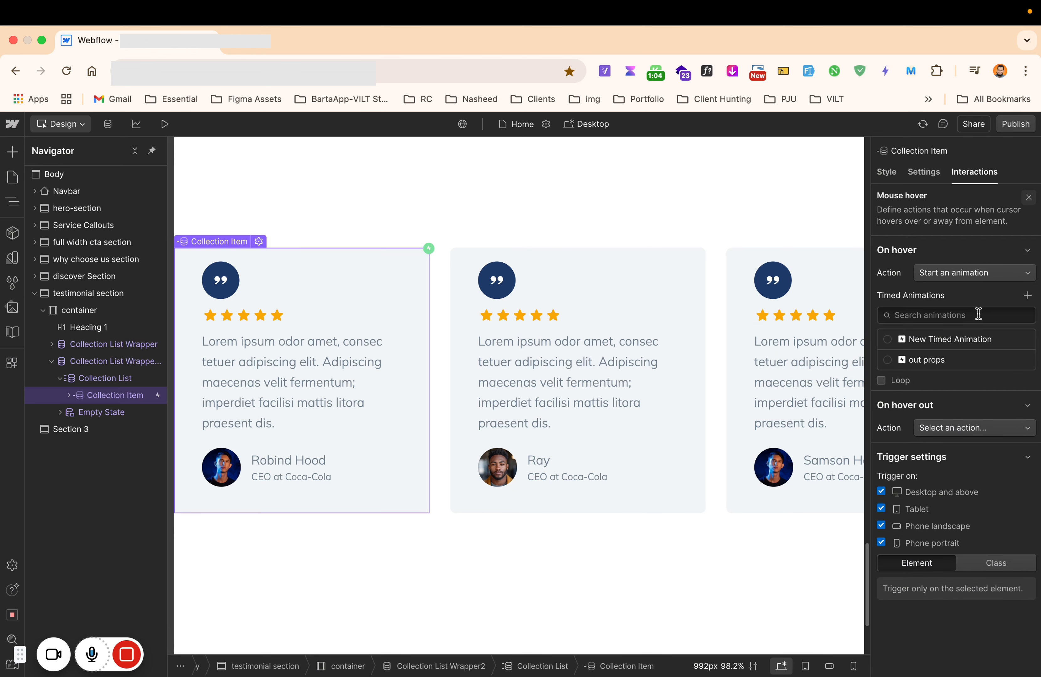
{"action": "left_click", "coordinate": [1021, 341]}
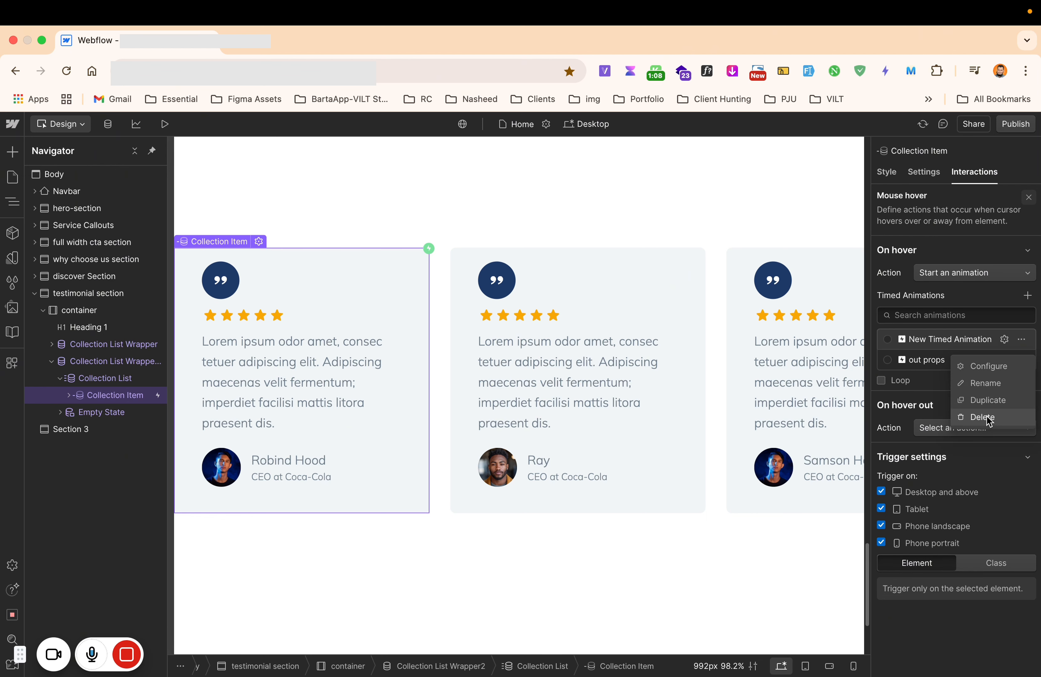
{"action": "left_click", "coordinate": [958, 317]}
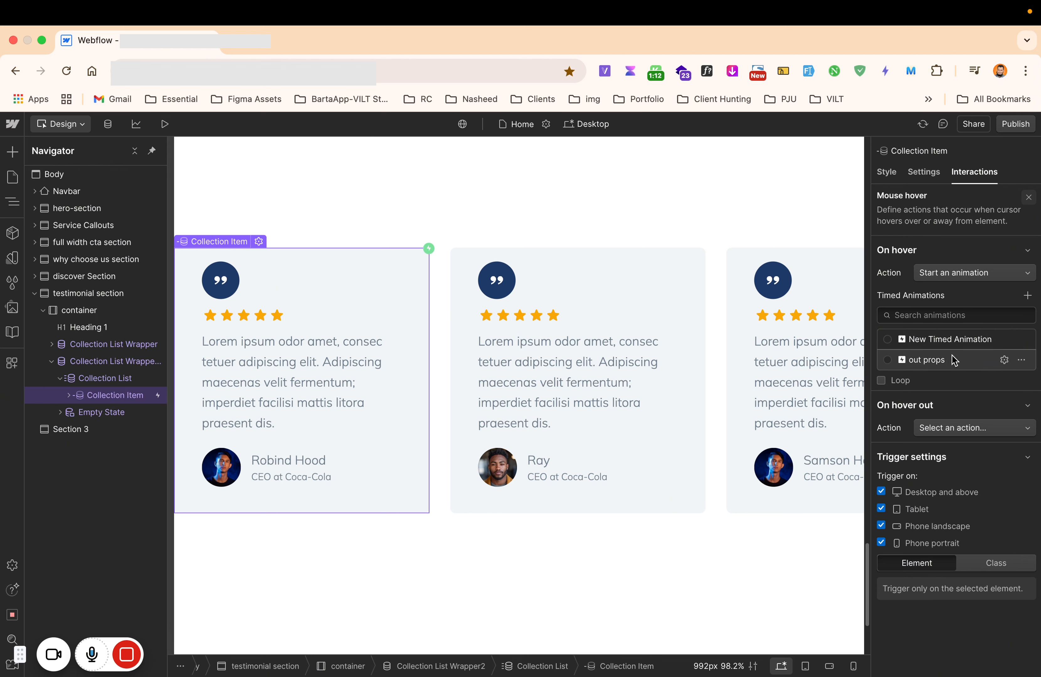
{"action": "left_click", "coordinate": [950, 315]}
{"action": "left_click", "coordinate": [1028, 296]}
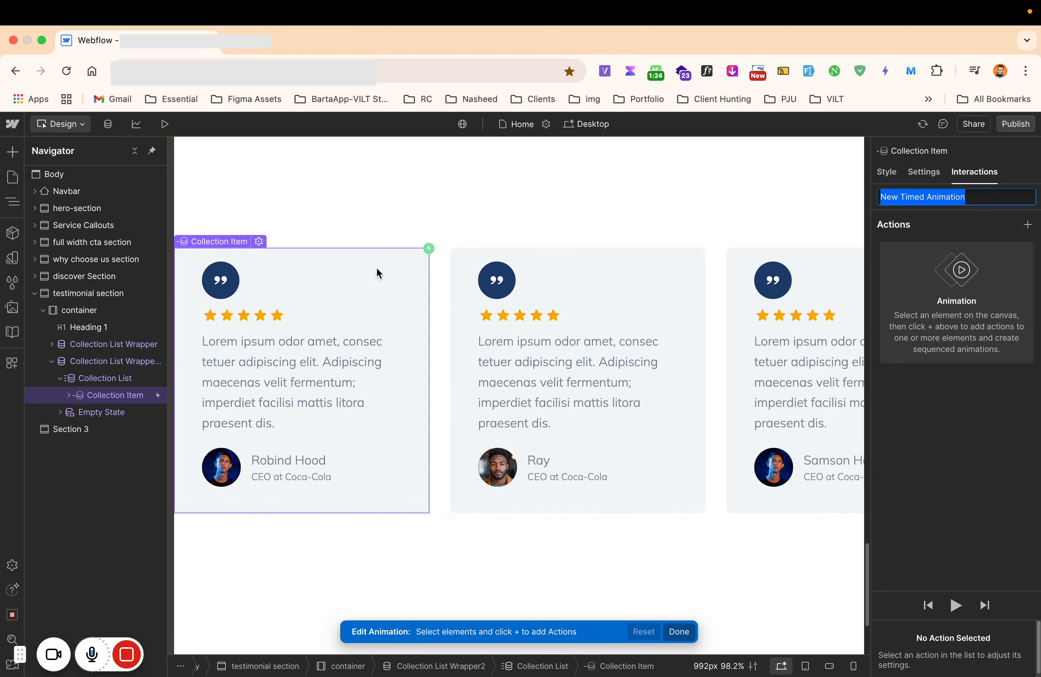
Step: Add a BG Color action for the Collection Item, using the blue colour variable
{"action": "left_click", "coordinate": [203, 239]}
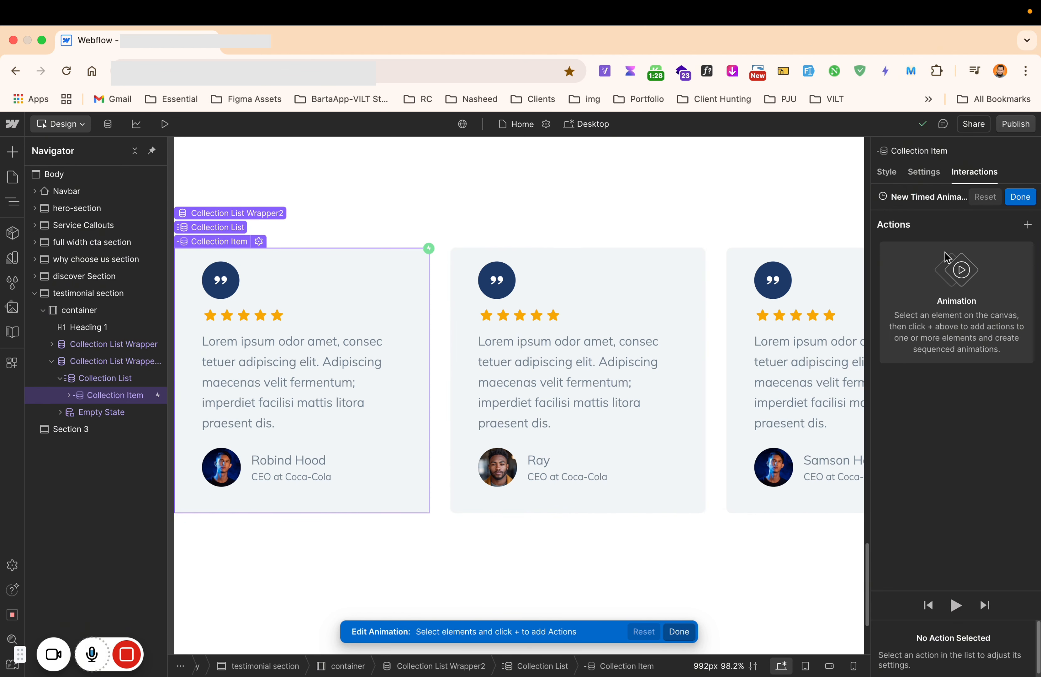
{"action": "left_click", "coordinate": [1028, 225]}
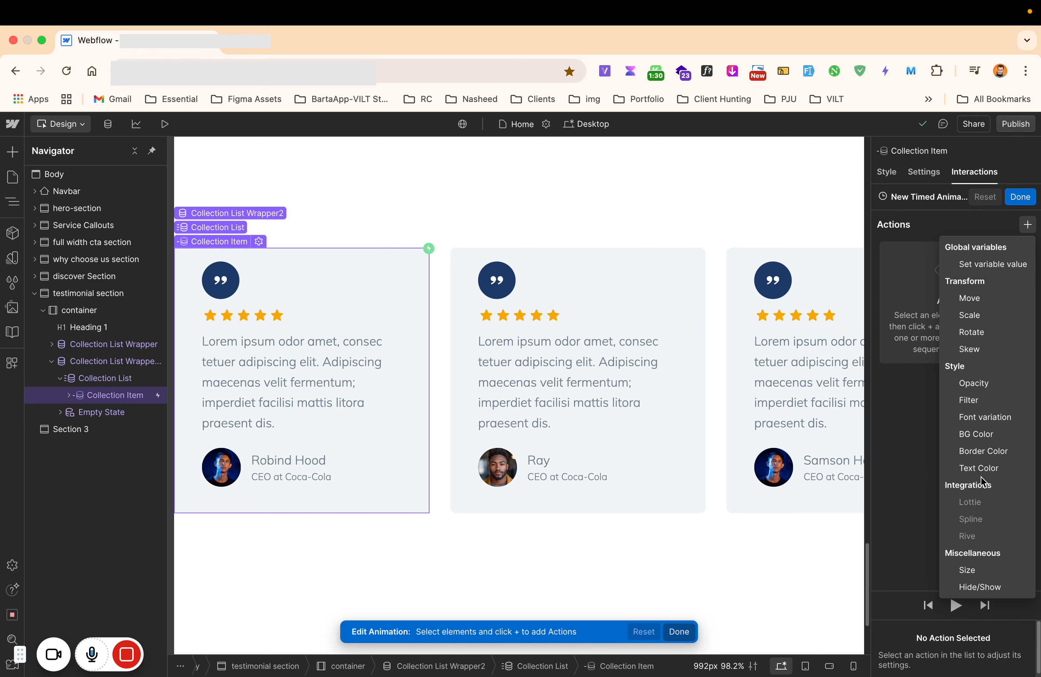
{"action": "left_click", "coordinate": [977, 435]}
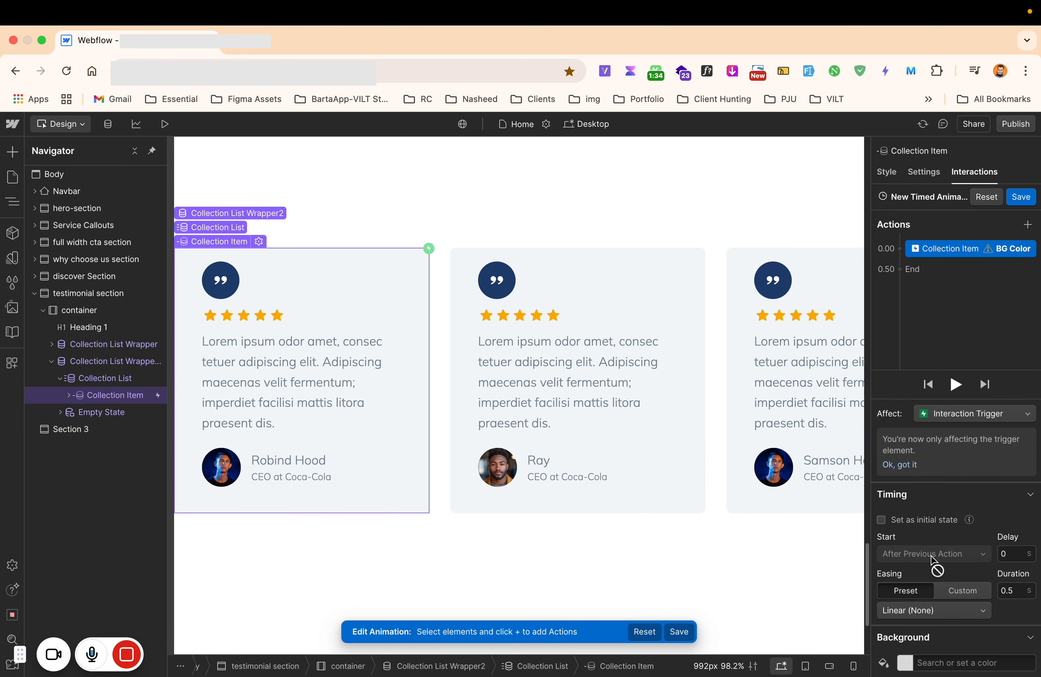
{"action": "left_click", "coordinate": [898, 657]}
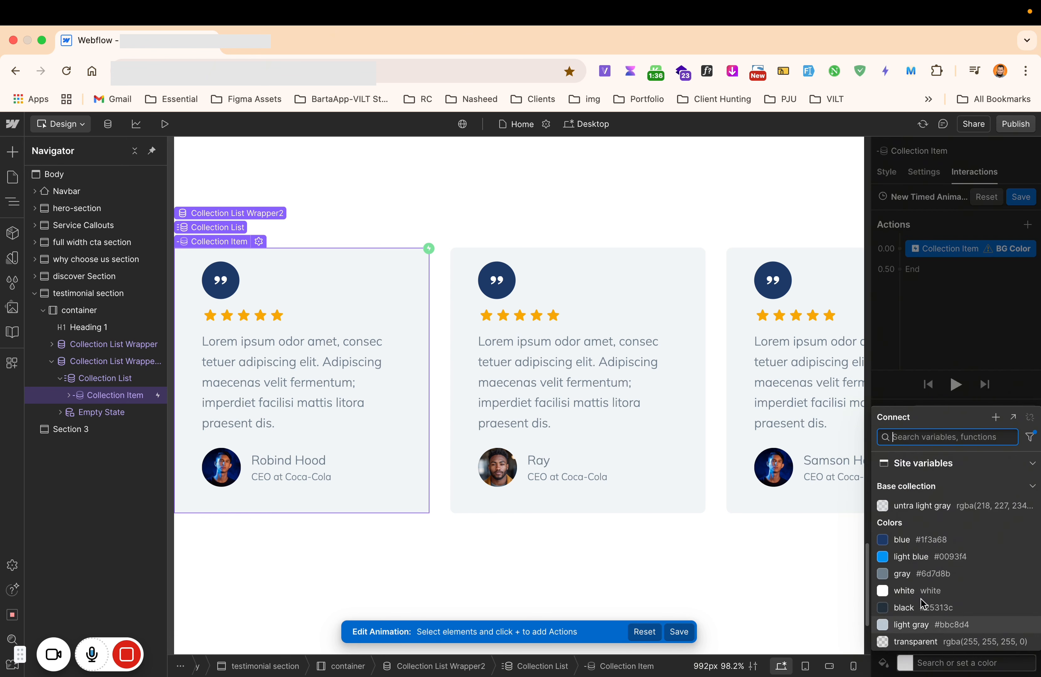
{"action": "left_click", "coordinate": [918, 542]}
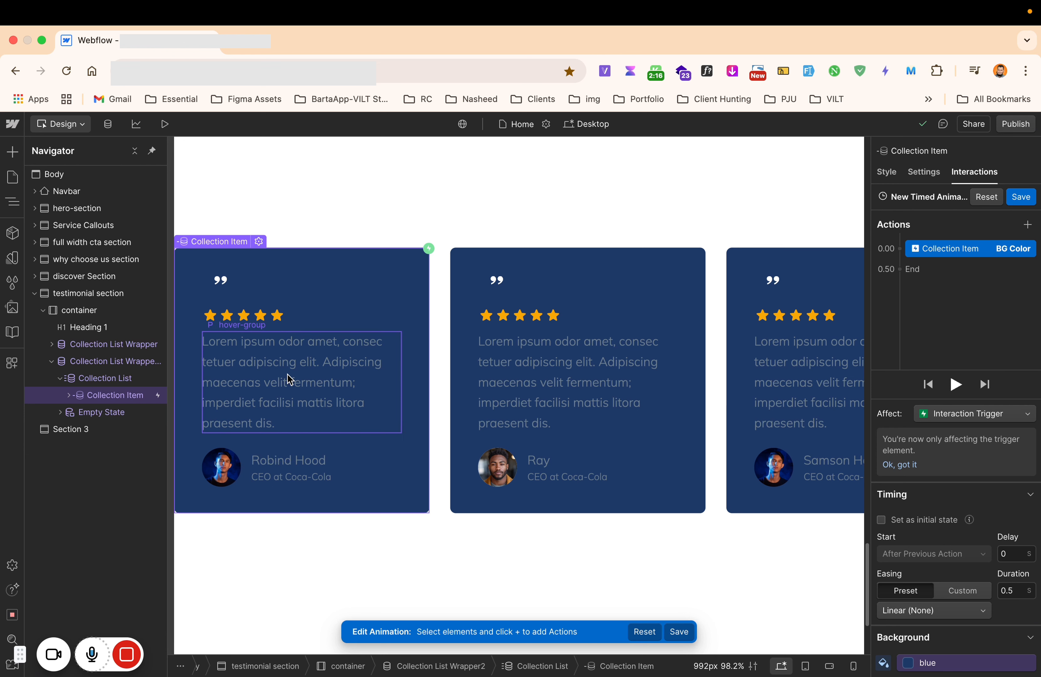
Step: Add a Text Color action for the card's hover-group paragraph, using the white colour variable
{"action": "left_click", "coordinate": [285, 351]}
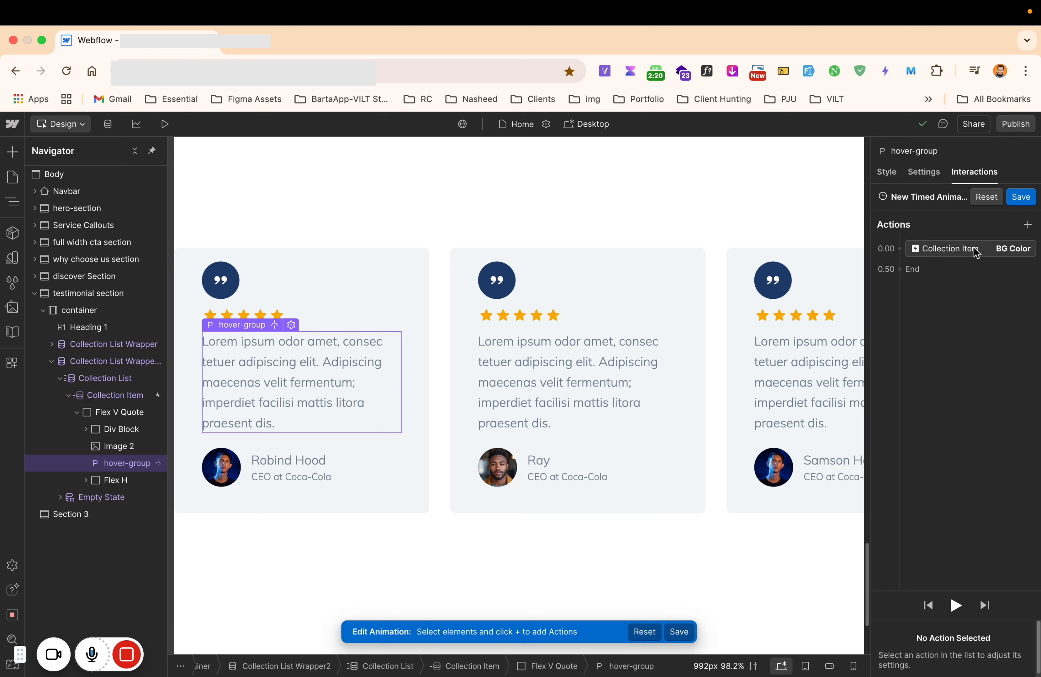
{"action": "left_click", "coordinate": [1028, 225]}
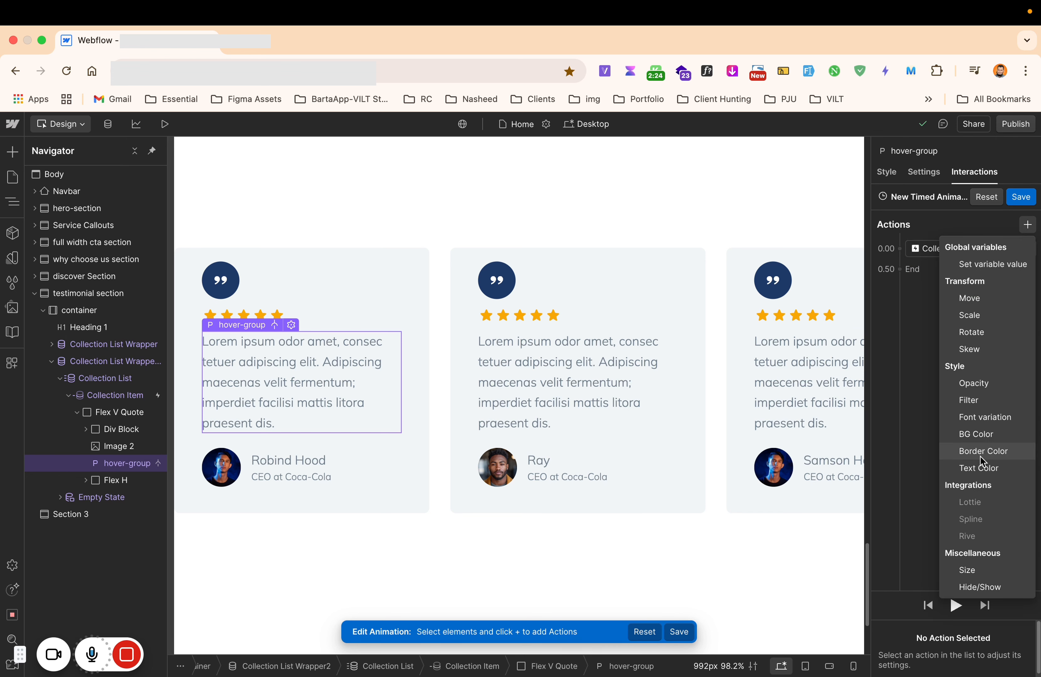
{"action": "left_click", "coordinate": [984, 469]}
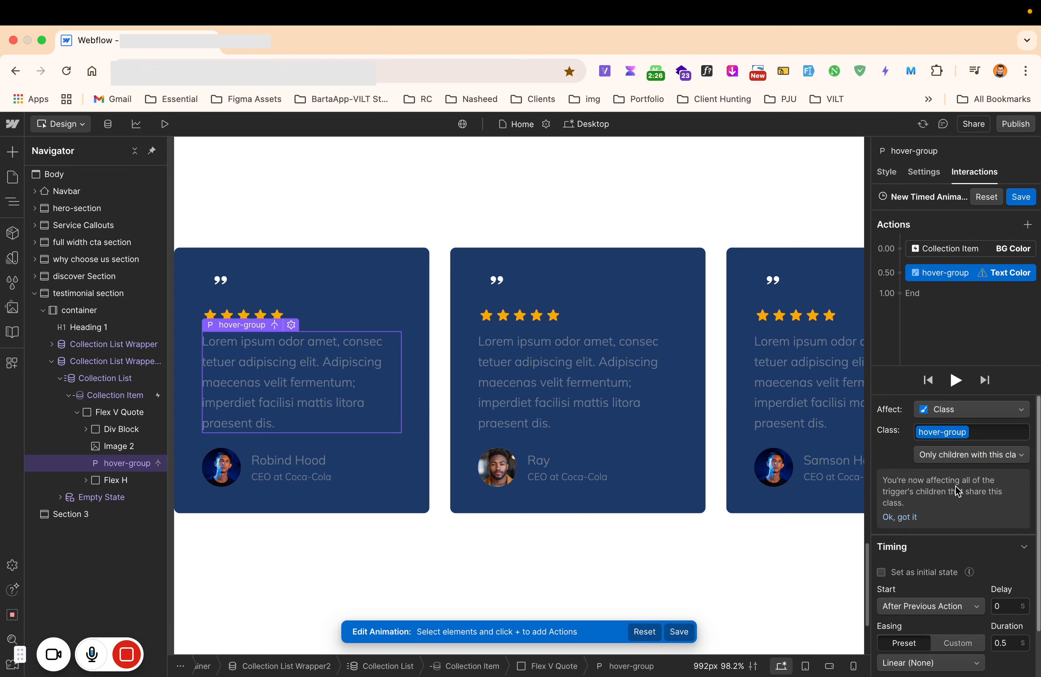
{"action": "scroll", "coordinate": [950, 506], "scroll_direction": "down", "scroll_amount": 2}
{"action": "left_click", "coordinate": [900, 661]}
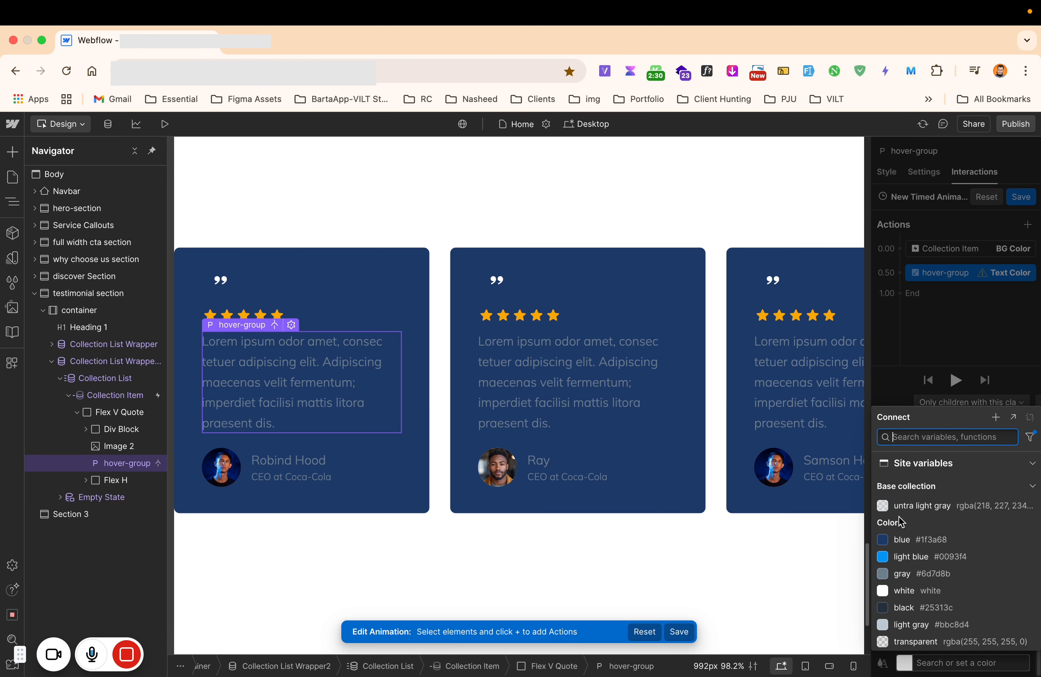
{"action": "left_click", "coordinate": [906, 591]}
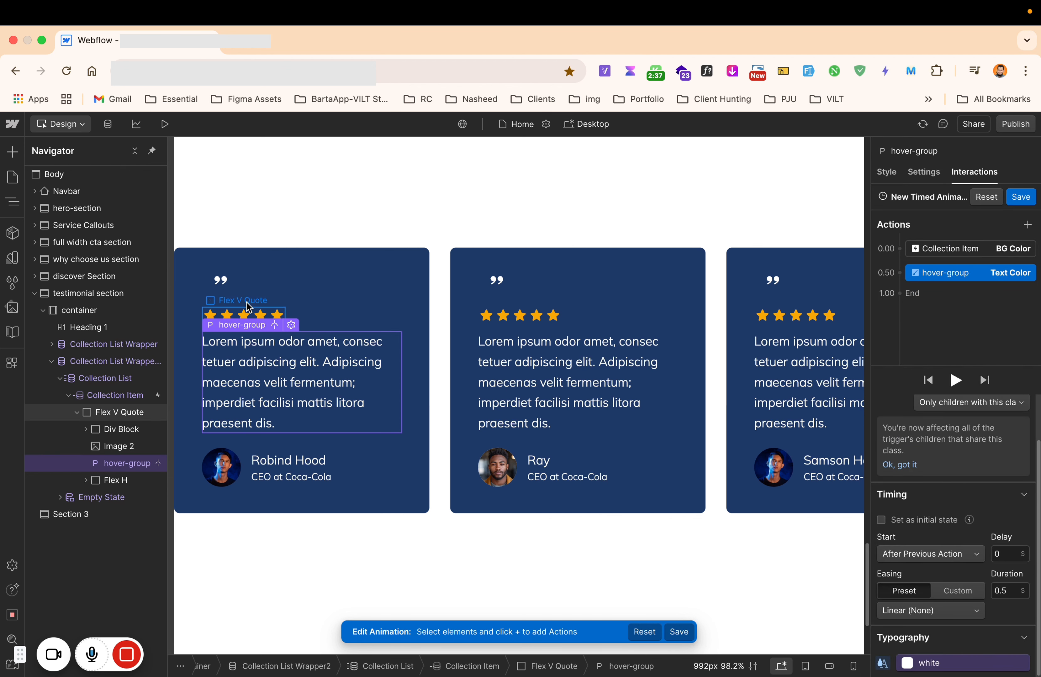
Step: Add a BG Color action for the Div Block around the quote icon, using the light blue colour variable
{"action": "left_click", "coordinate": [215, 273]}
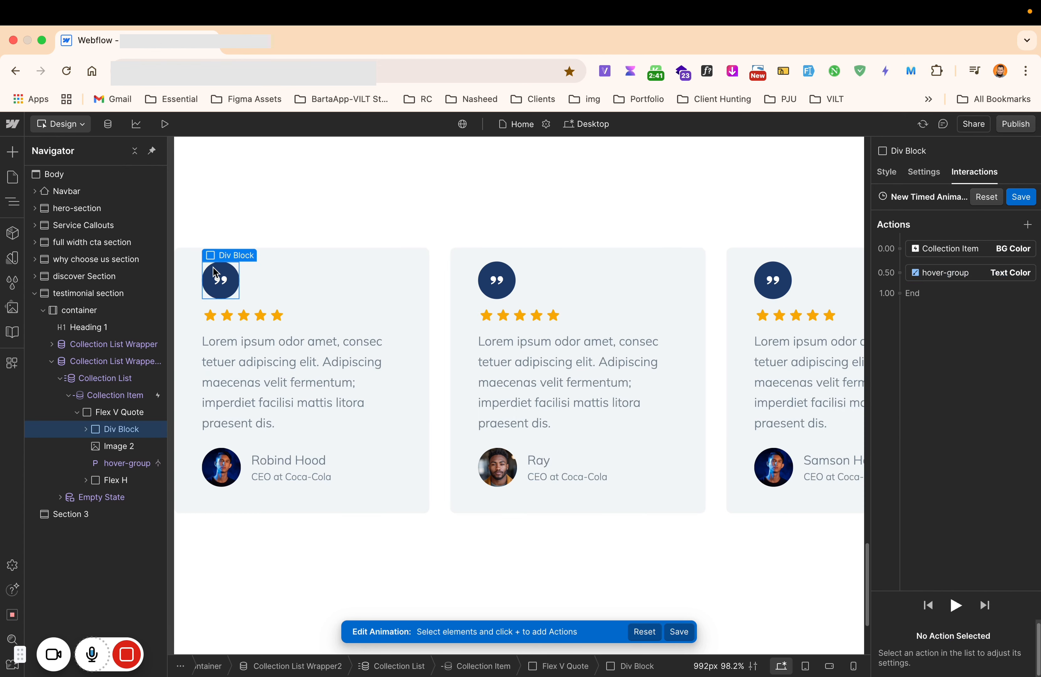
{"action": "left_click", "coordinate": [1027, 225]}
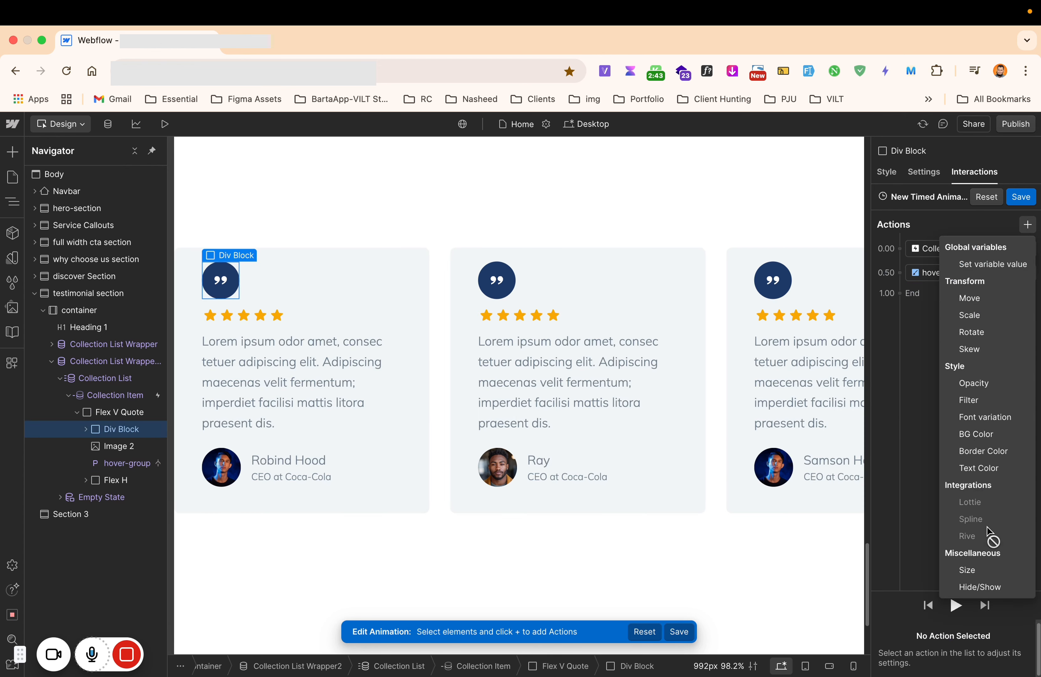
{"action": "left_click", "coordinate": [980, 434]}
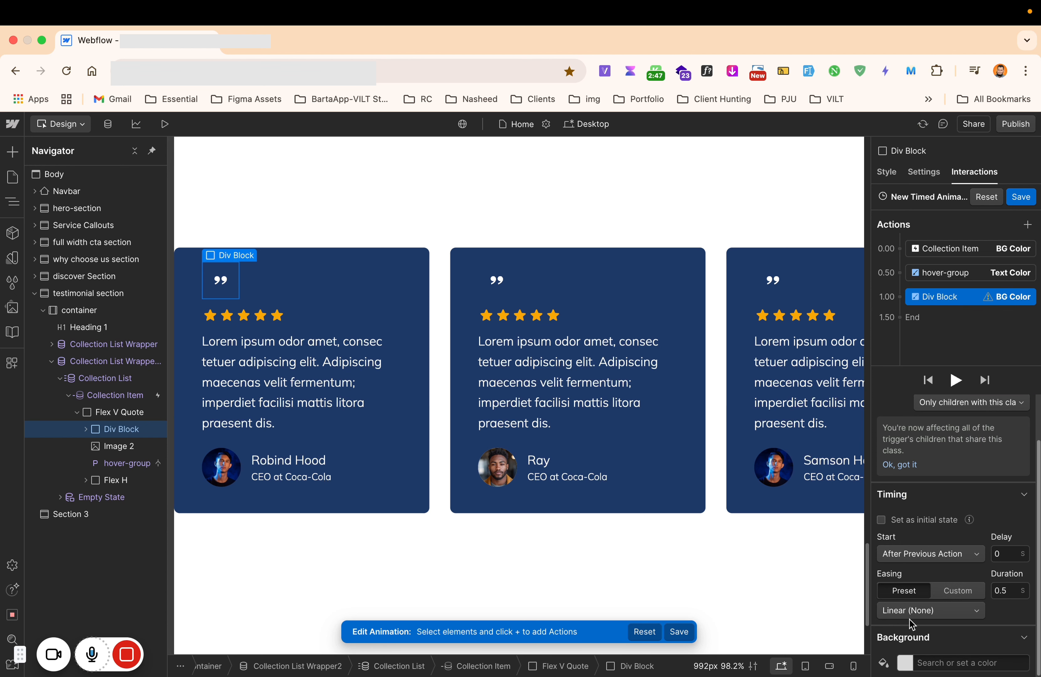
{"action": "left_click", "coordinate": [902, 662]}
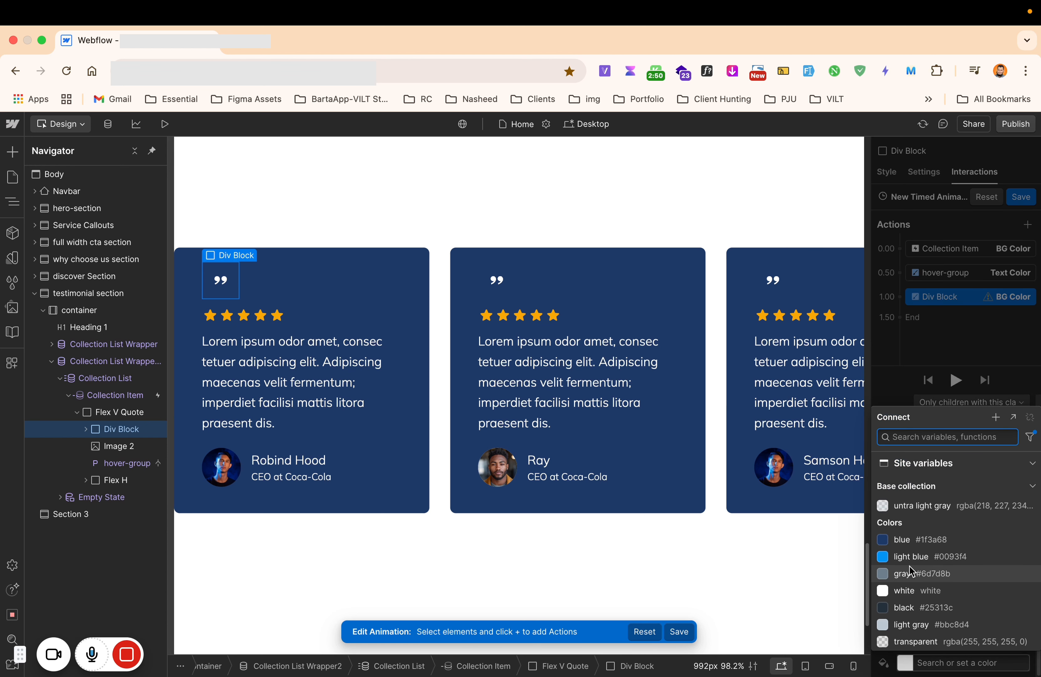
{"action": "left_click", "coordinate": [916, 559]}
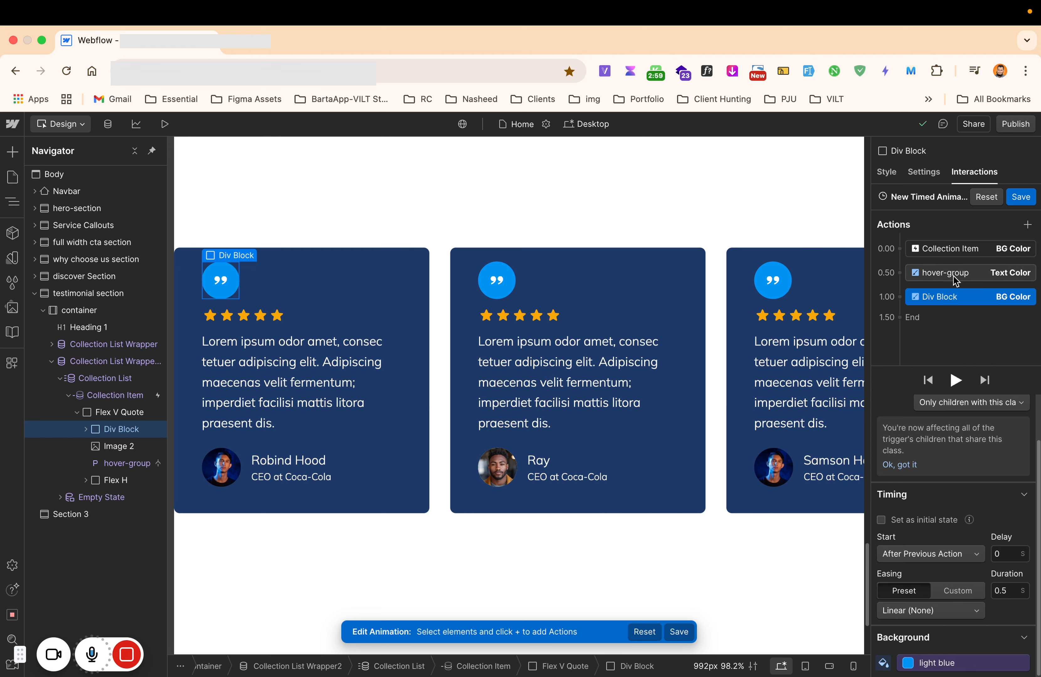
Step: Make all three colour actions run together at 0.00 and save the animation as "hover start"
{"action": "mouse_move", "coordinate": [954, 274]}
{"action": "left_mouse_down"}
{"action": "mouse_move", "coordinate": [954, 250]}
{"action": "mouse_move", "coordinate": [946, 267]}
{"action": "left_mouse_up"}
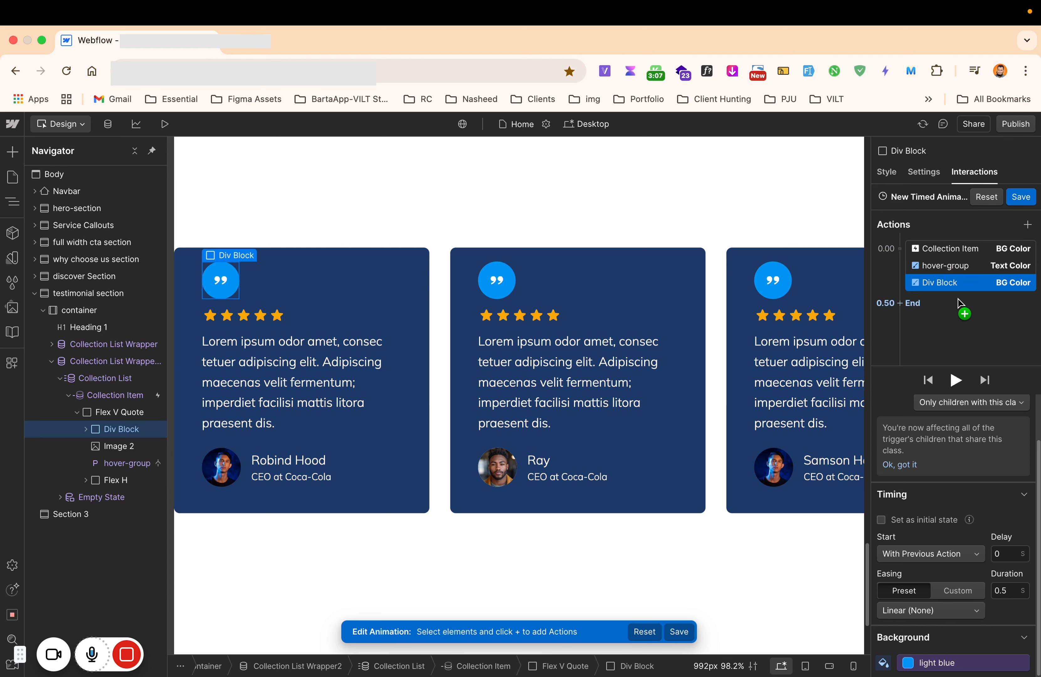
{"action": "left_click", "coordinate": [921, 197]}
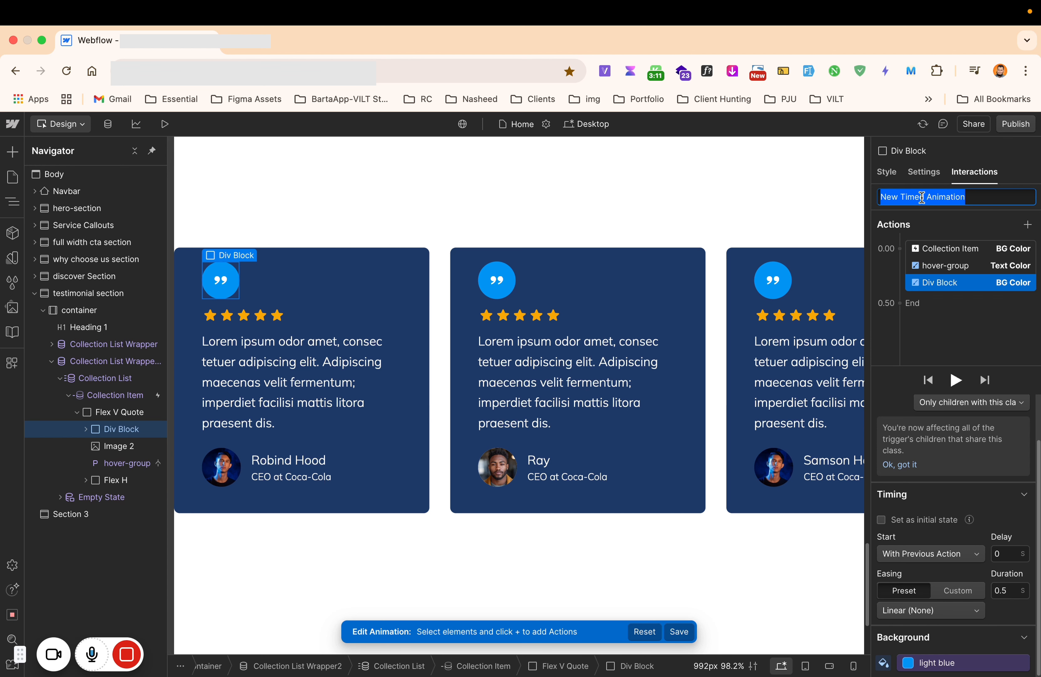
{"action": "type", "text": "hover start"}
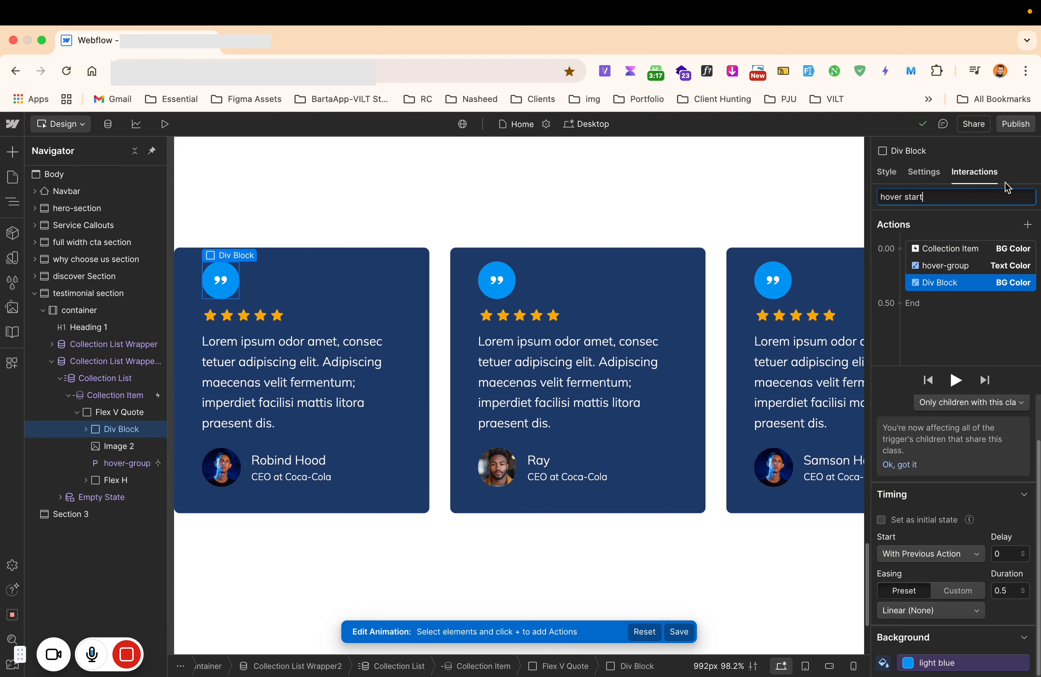
{"action": "key", "text": "Return"}
{"action": "left_click", "coordinate": [1019, 198]}
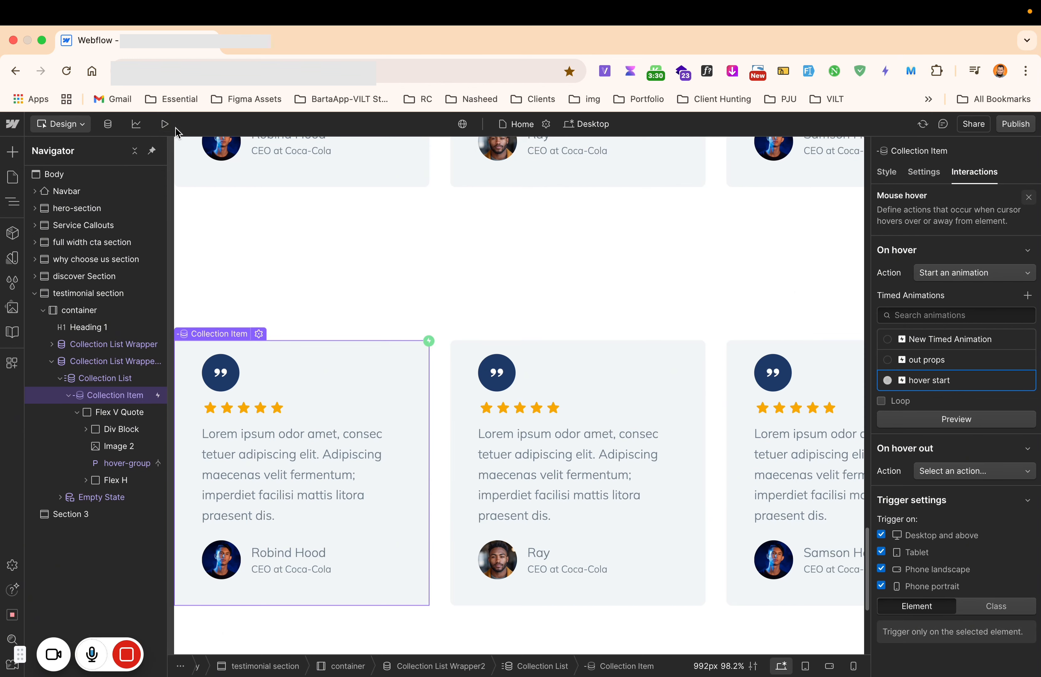
Step: Preview the page to test the hover animation on the testimonial cards, and return to the design view
{"action": "left_click", "coordinate": [166, 127]}
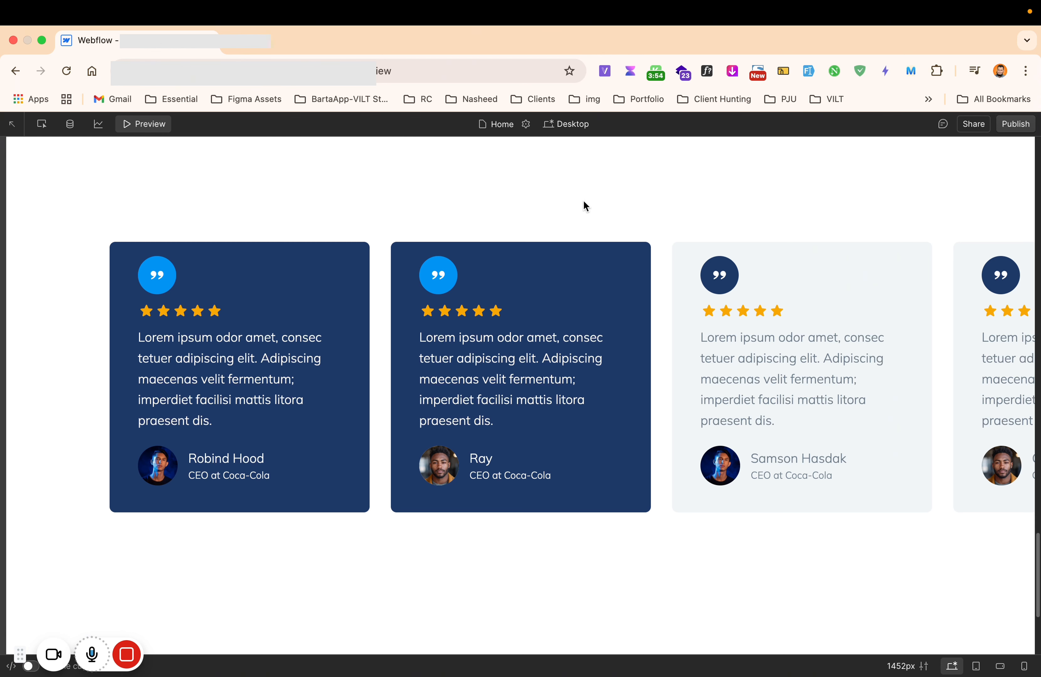
{"action": "left_click", "coordinate": [160, 129]}
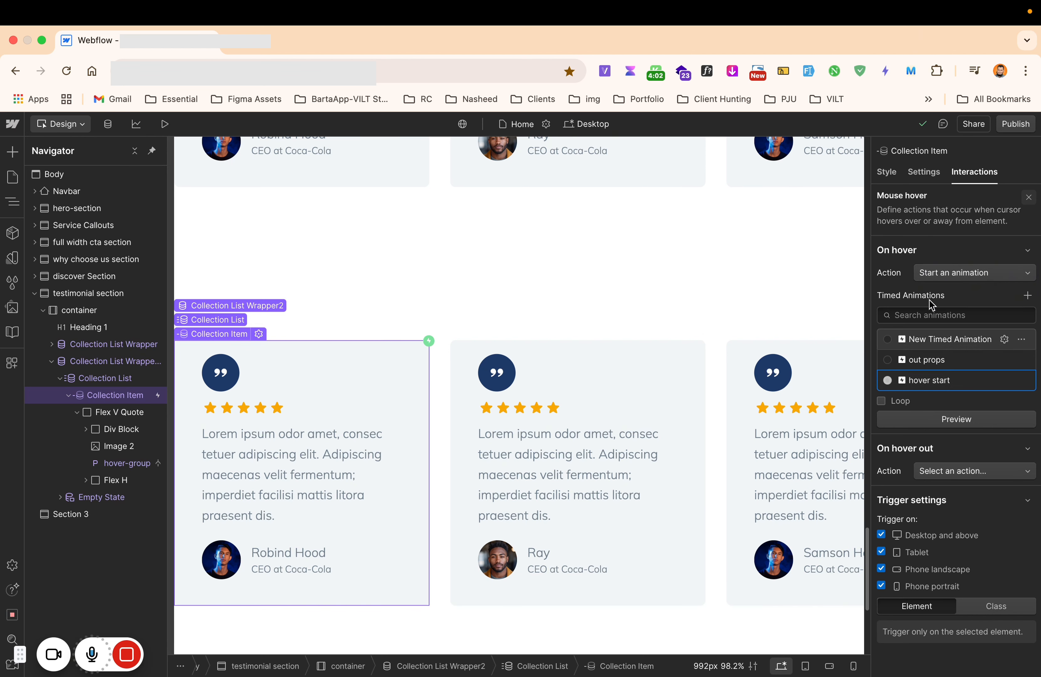
Step: Set the On hover out action to Start an animation and create a timed animation named "hover out"
{"action": "left_click", "coordinate": [1028, 250]}
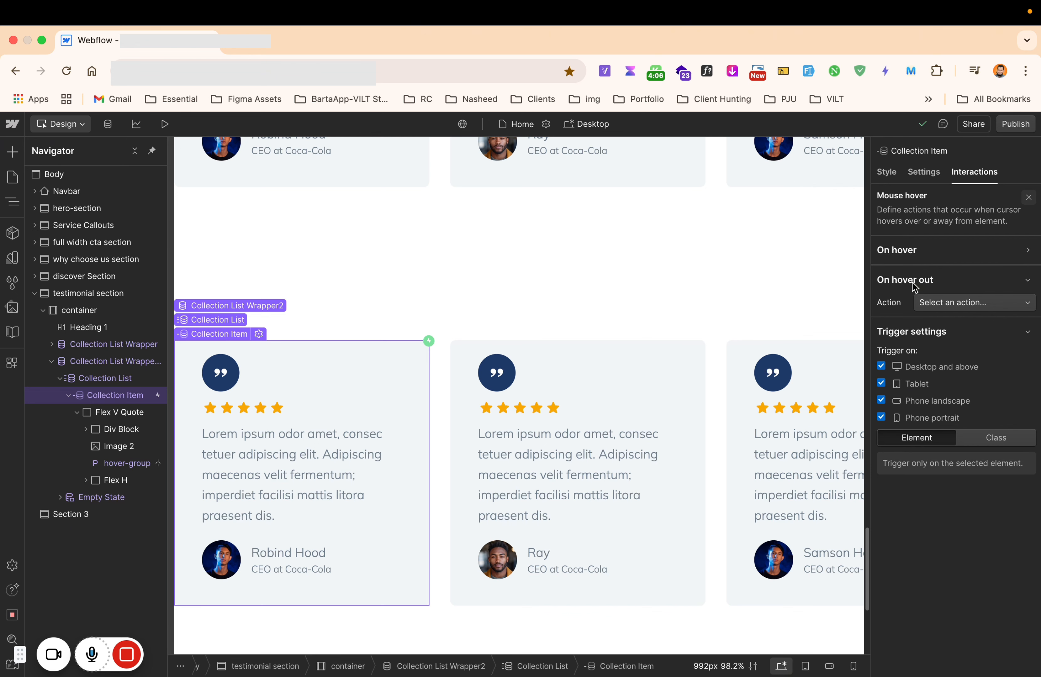
{"action": "left_click", "coordinate": [939, 307]}
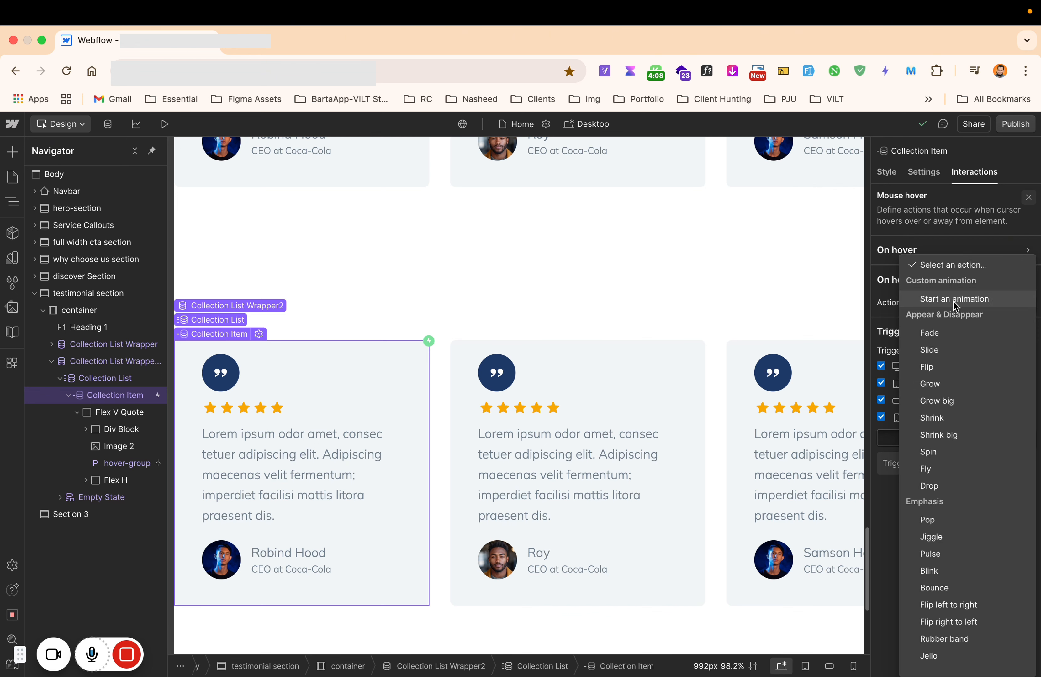
{"action": "left_click", "coordinate": [953, 299]}
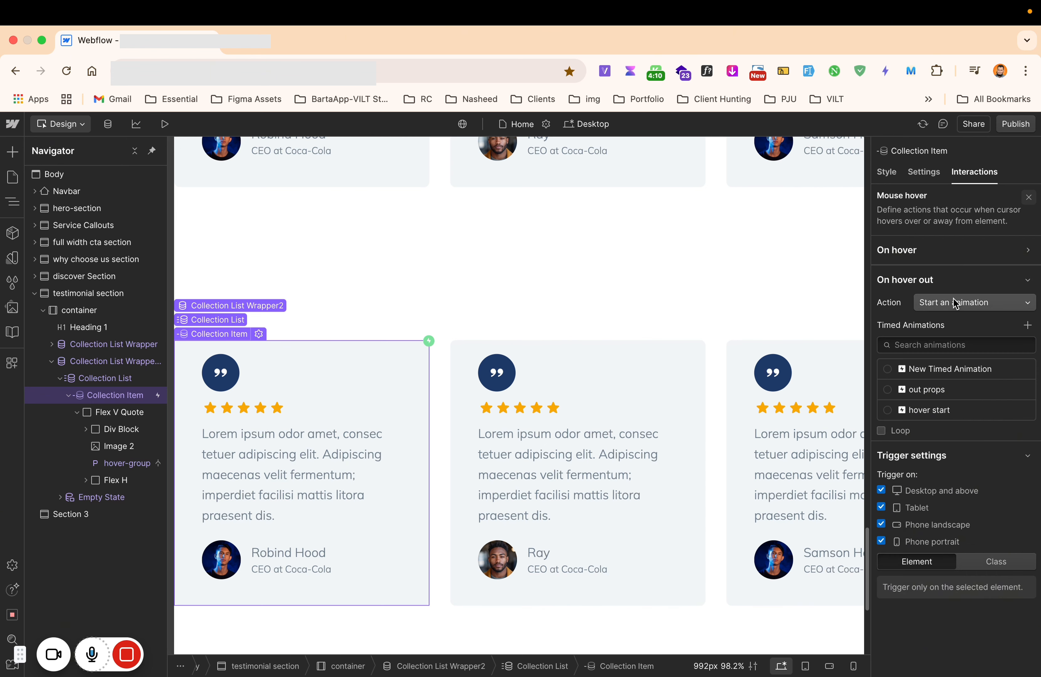
{"action": "left_click", "coordinate": [1027, 325]}
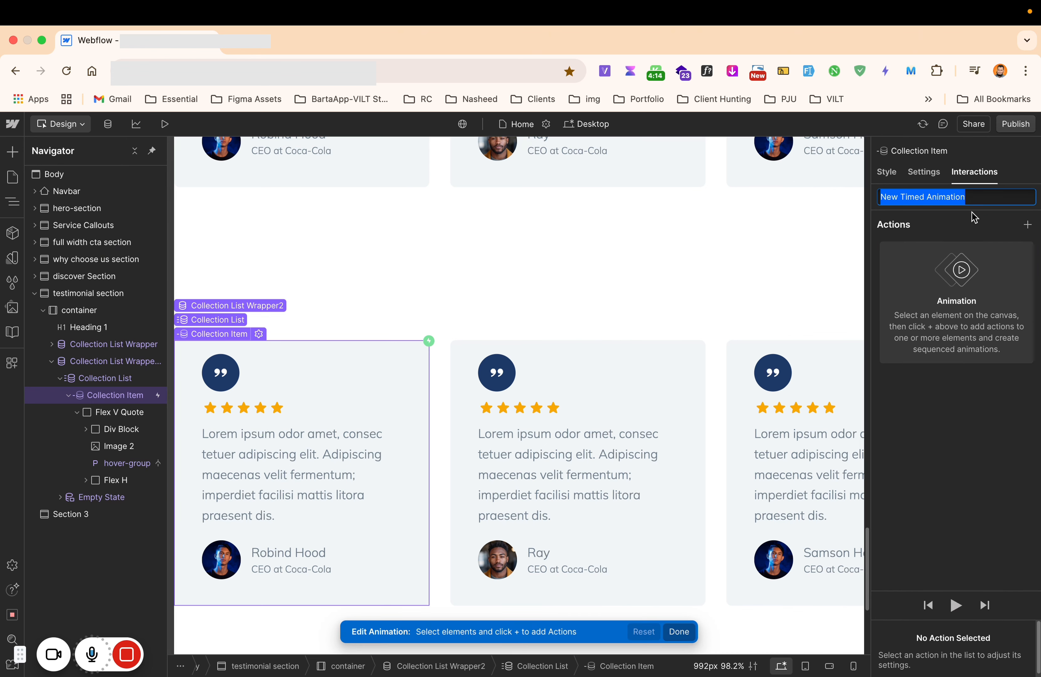
{"action": "type", "text": "hover out"}
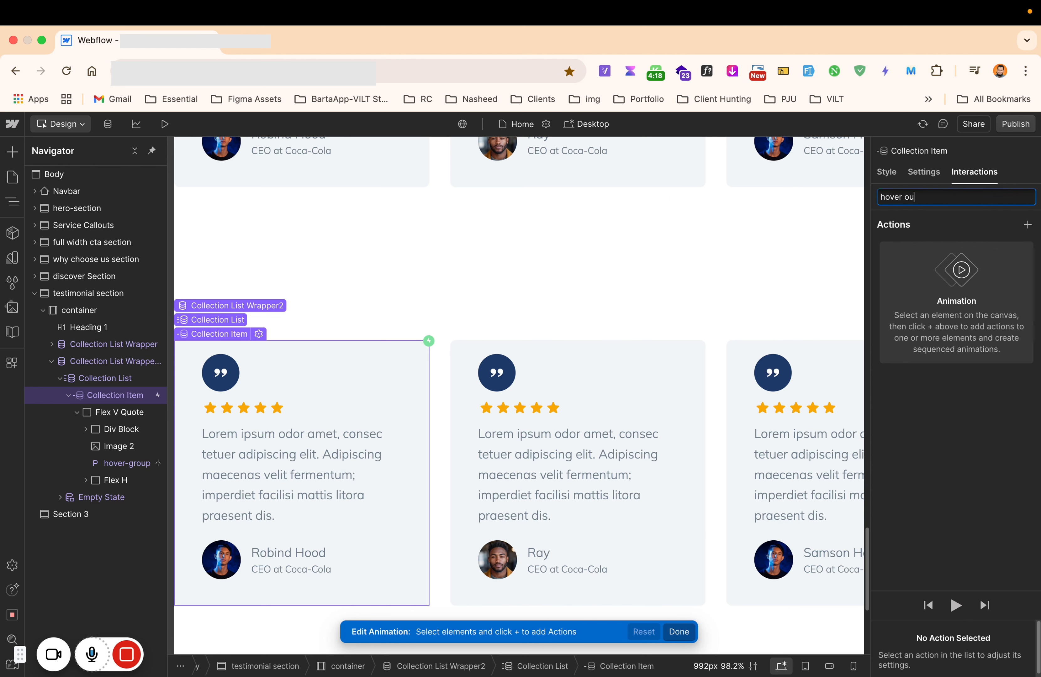
Step: Add a BG Color action for the Collection Item to the hover out animation, using the untra light gray variable
{"action": "left_click", "coordinate": [1027, 225]}
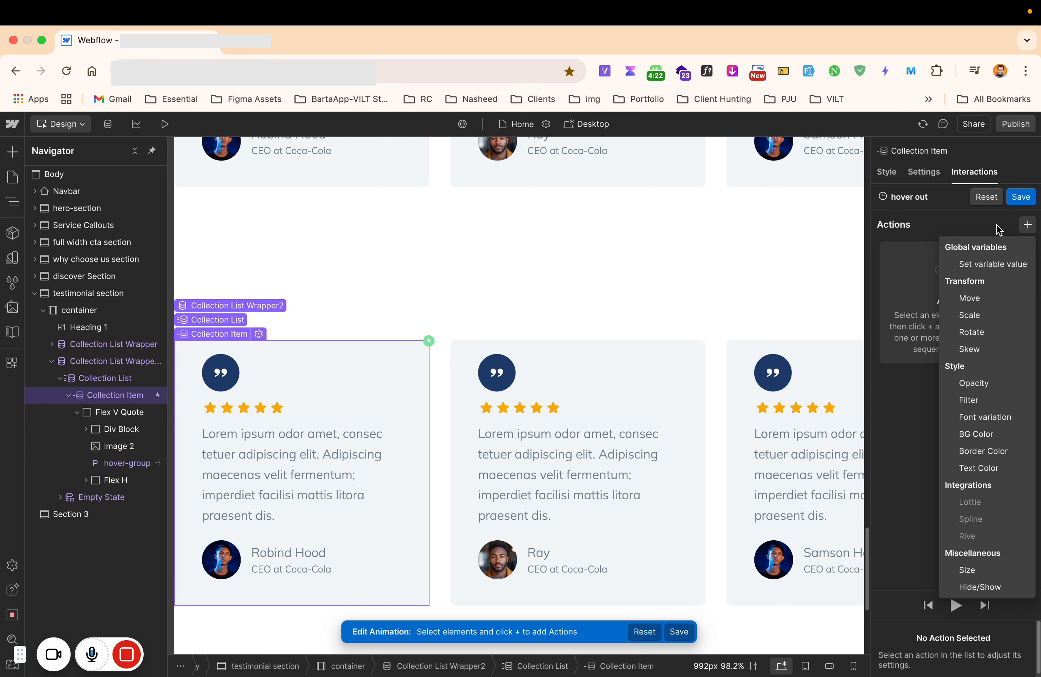
{"action": "key", "text": "Escape"}
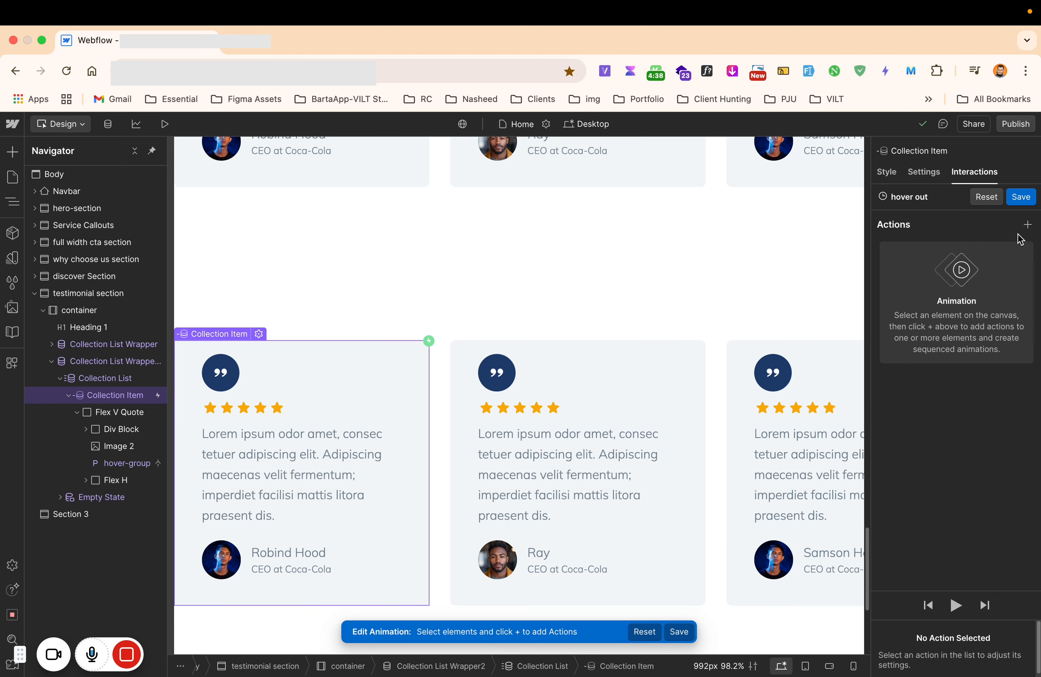
{"action": "left_click", "coordinate": [1028, 227]}
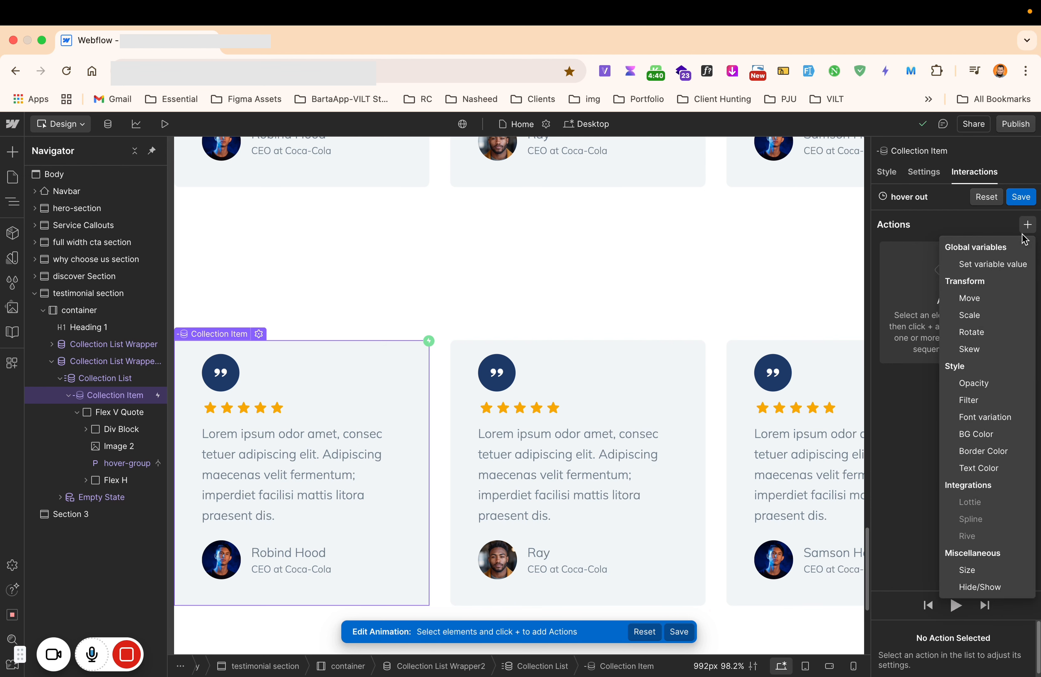
{"action": "left_click", "coordinate": [979, 436]}
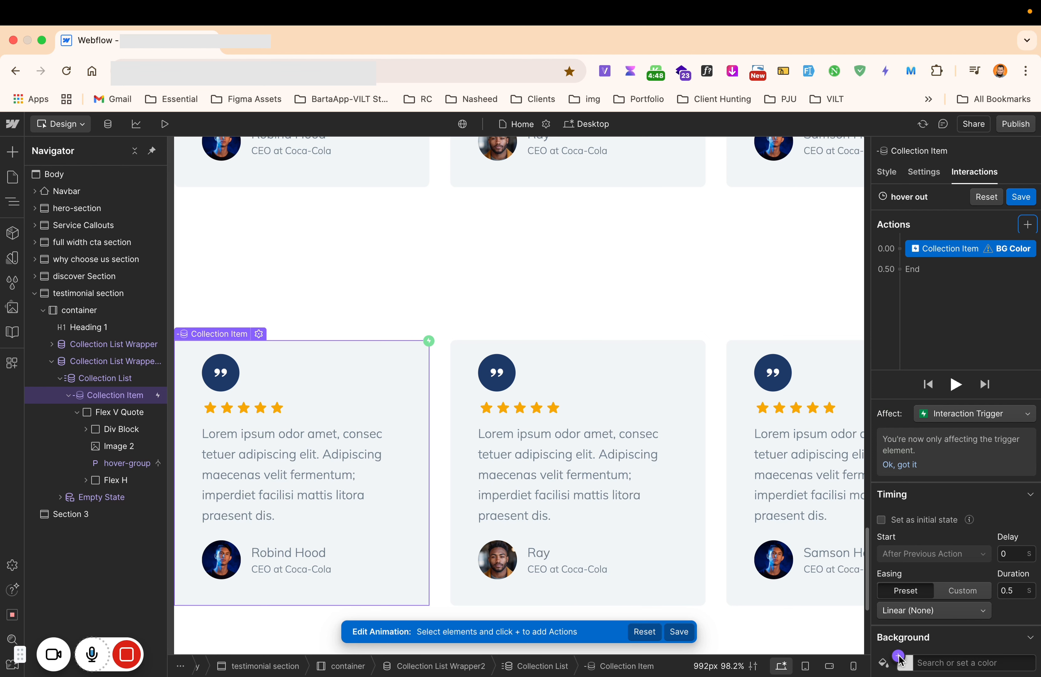
{"action": "left_click", "coordinate": [899, 657]}
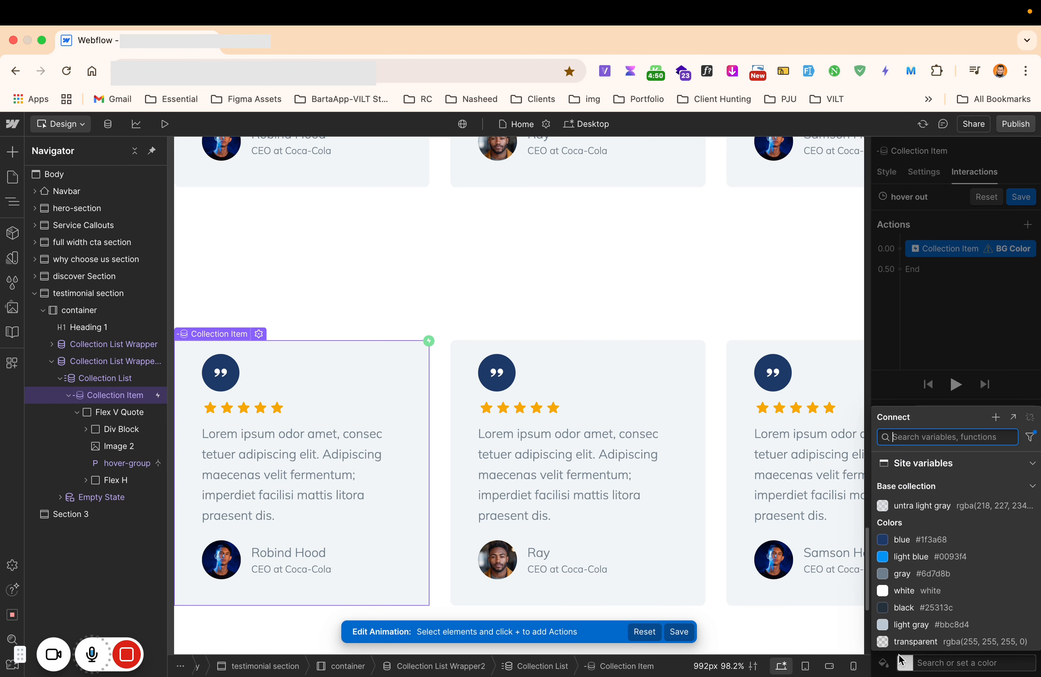
{"action": "left_click", "coordinate": [914, 507]}
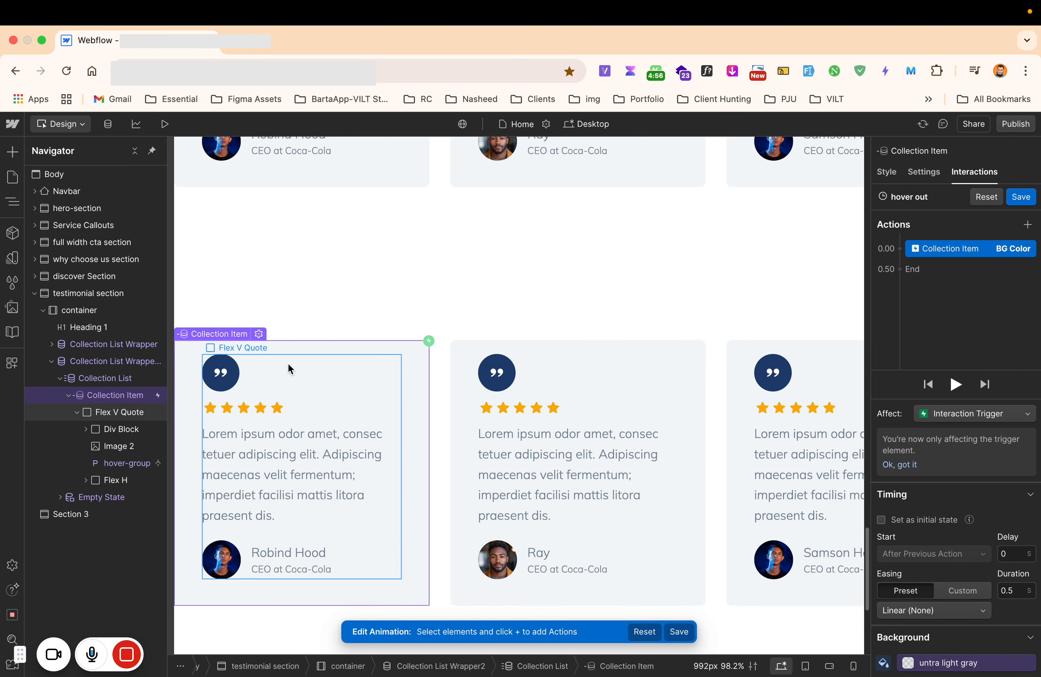
Step: Add a BG Color action for the Div Block around the quote icon, using the blue colour variable
{"action": "left_click", "coordinate": [231, 384]}
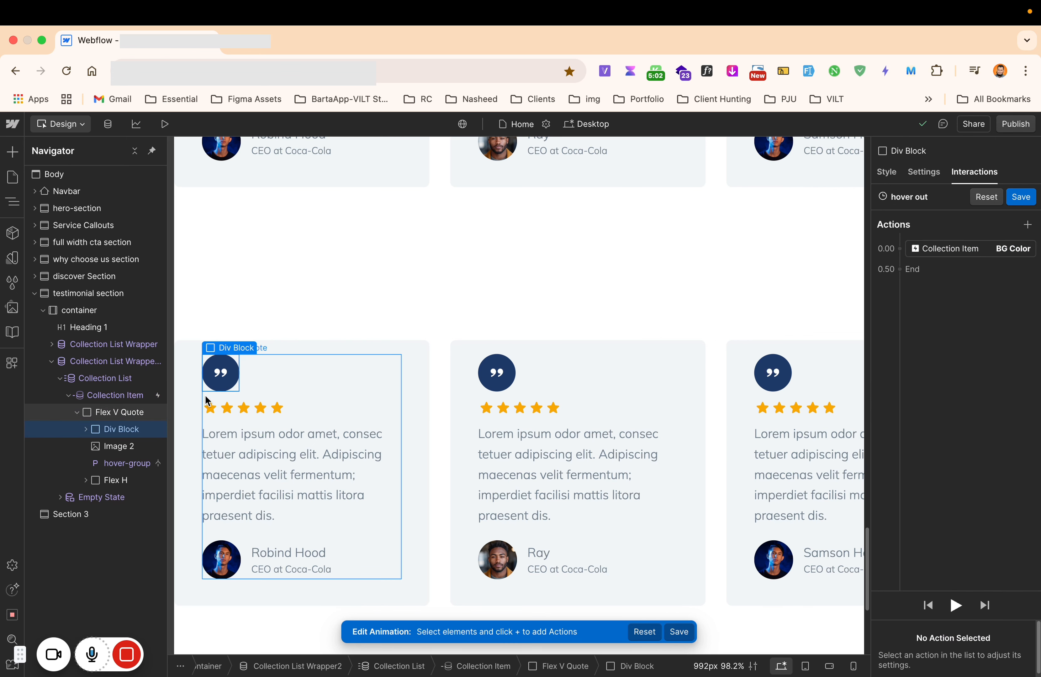
{"action": "left_click", "coordinate": [1026, 229]}
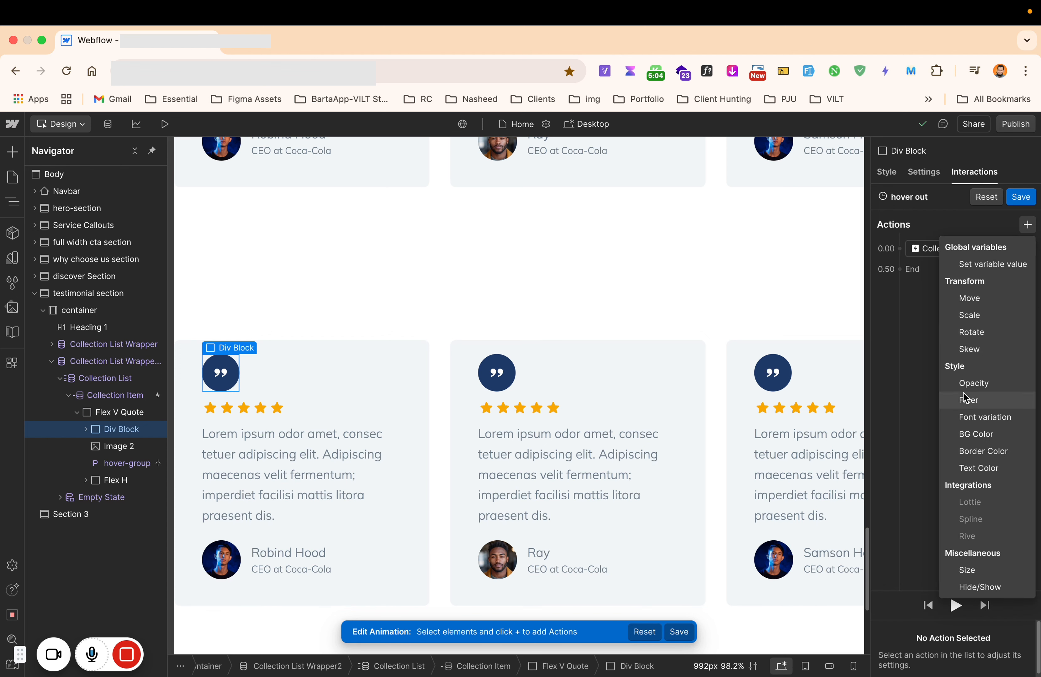
{"action": "left_click", "coordinate": [978, 434]}
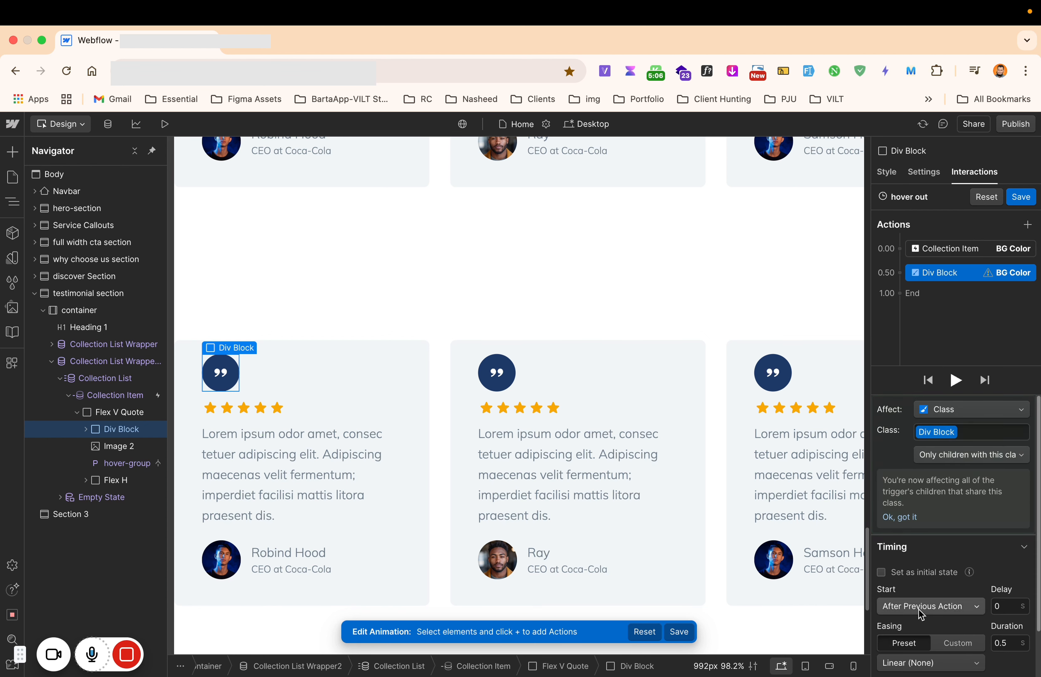
{"action": "scroll", "coordinate": [949, 506], "scroll_direction": "down", "scroll_amount": 2}
{"action": "left_click", "coordinate": [902, 663]}
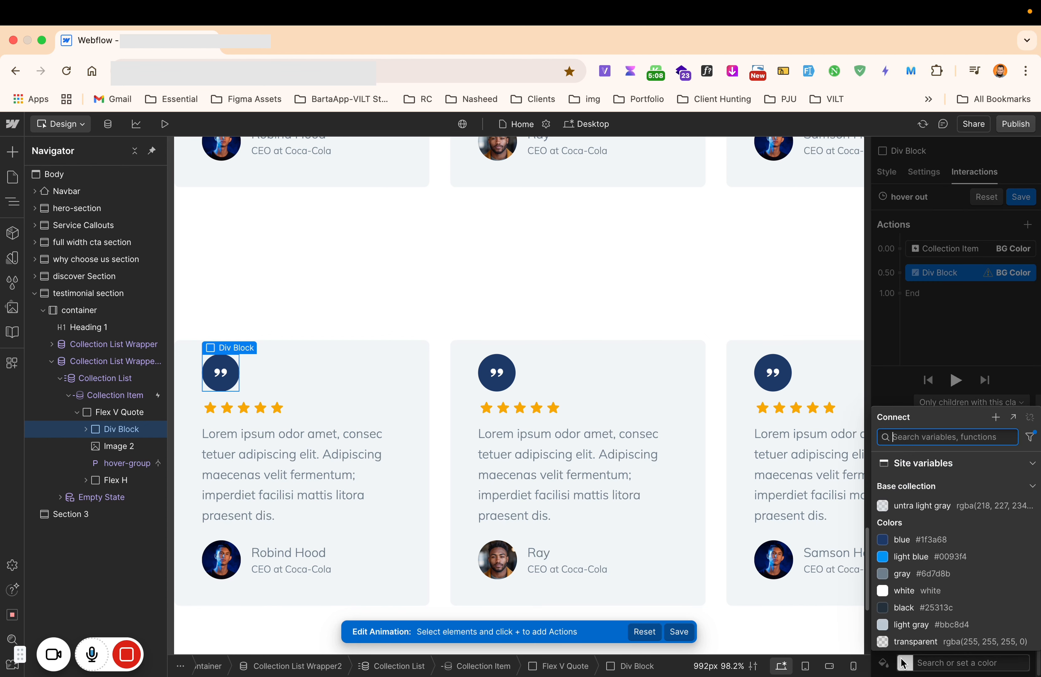
{"action": "left_click", "coordinate": [922, 544]}
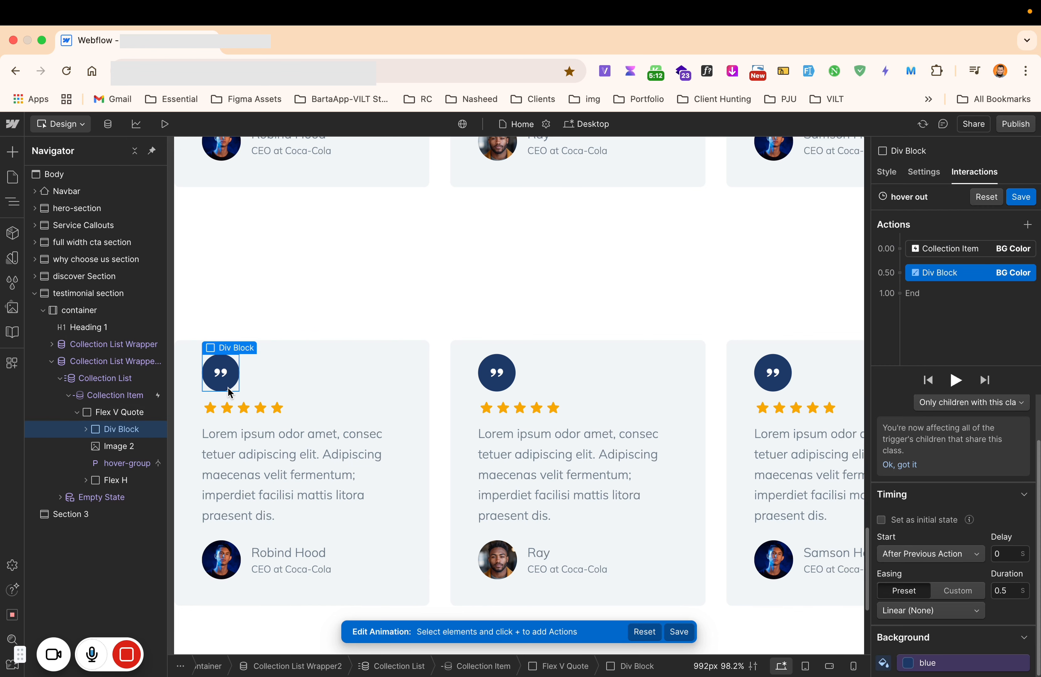
Step: Add a Text Color action for the hover-group testimonial paragraph, using the gray colour variable
{"action": "left_click", "coordinate": [321, 459]}
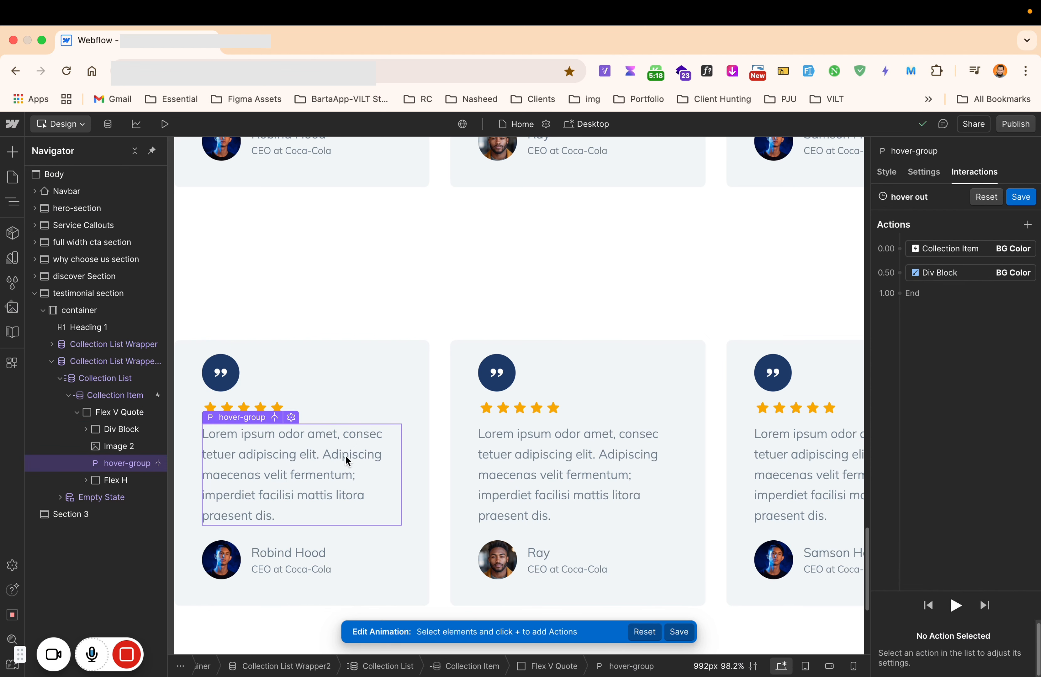
{"action": "left_click", "coordinate": [1027, 225]}
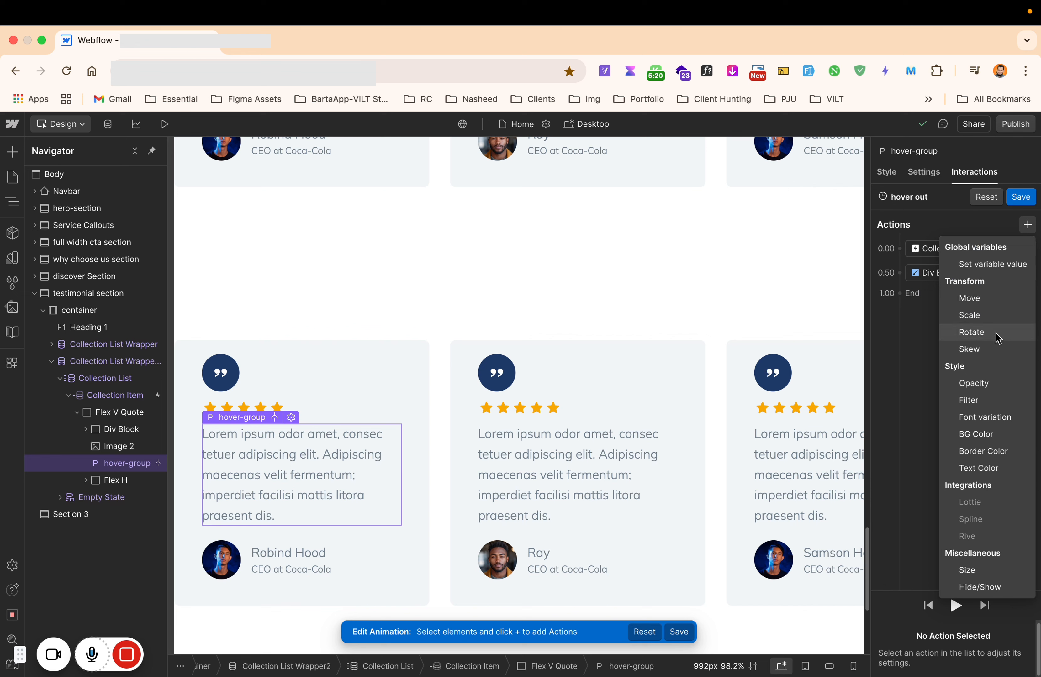
{"action": "left_click", "coordinate": [979, 469]}
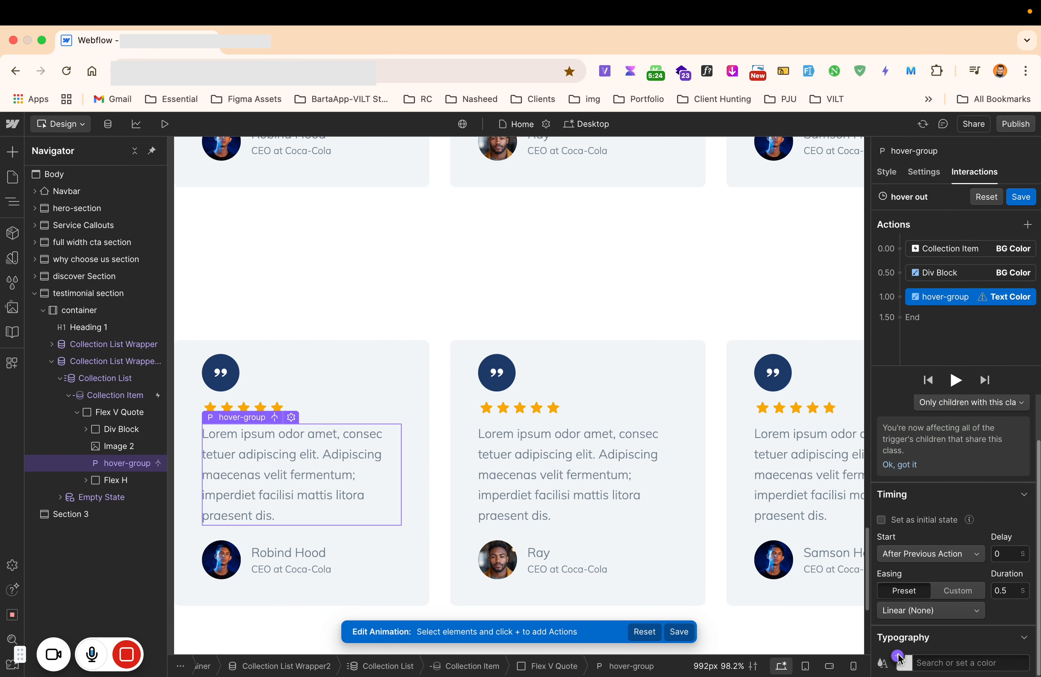
{"action": "left_click", "coordinate": [898, 655]}
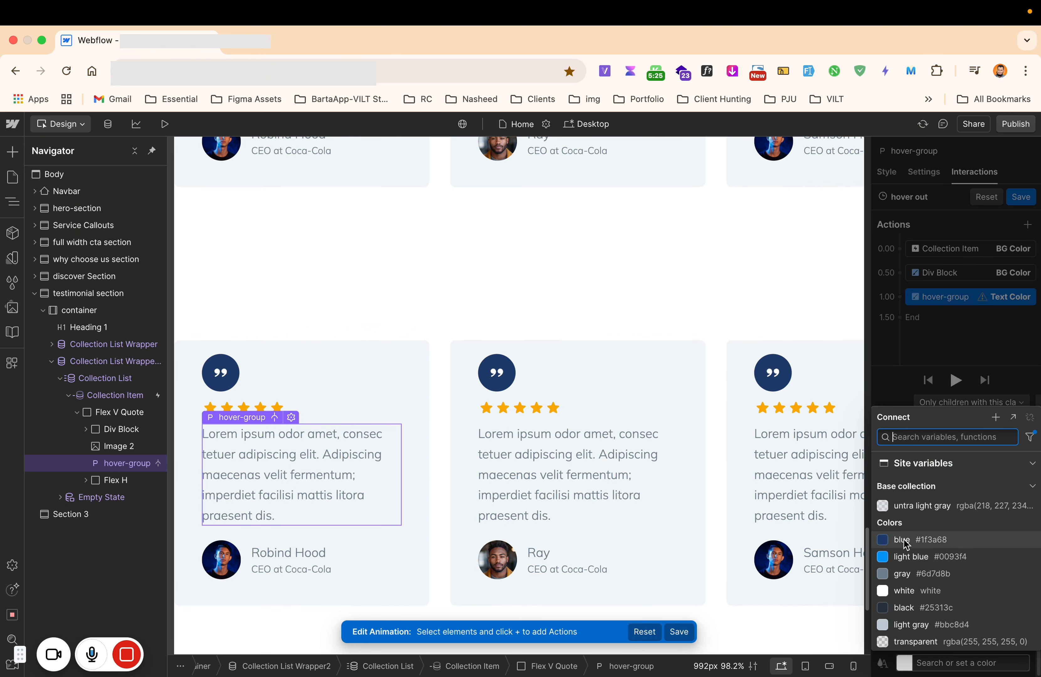
{"action": "left_click", "coordinate": [900, 574]}
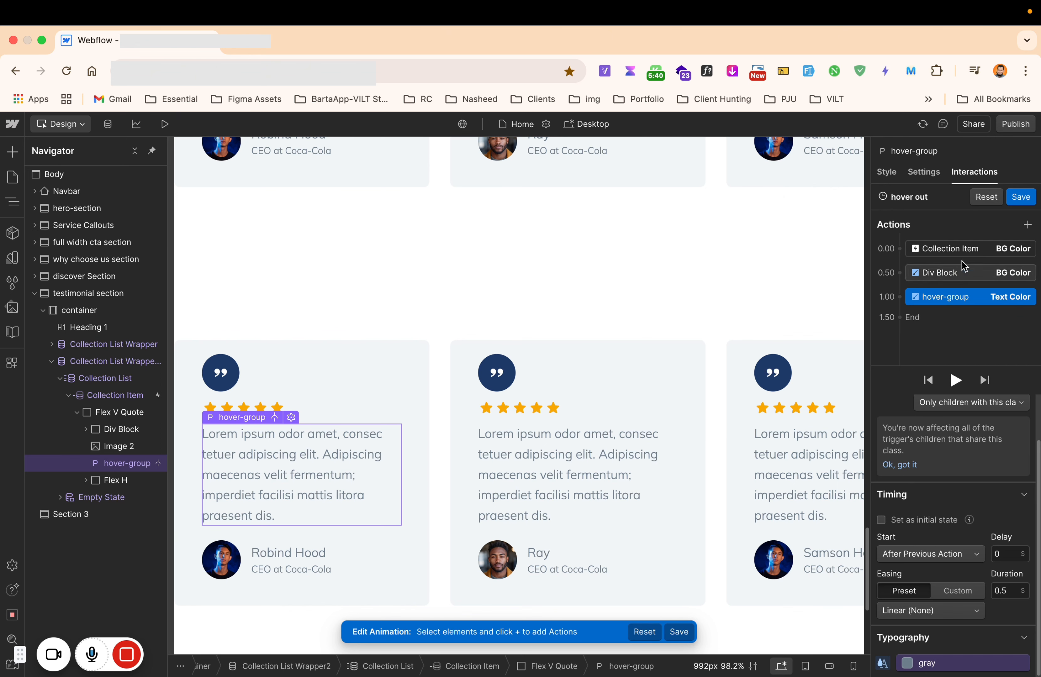
Step: Make the Div Block and hover-group actions run together with the Collection Item action at 0.00, and save the hover out animation
{"action": "left_click_drag", "start_coordinate": [964, 278], "coordinate": [957, 248]}
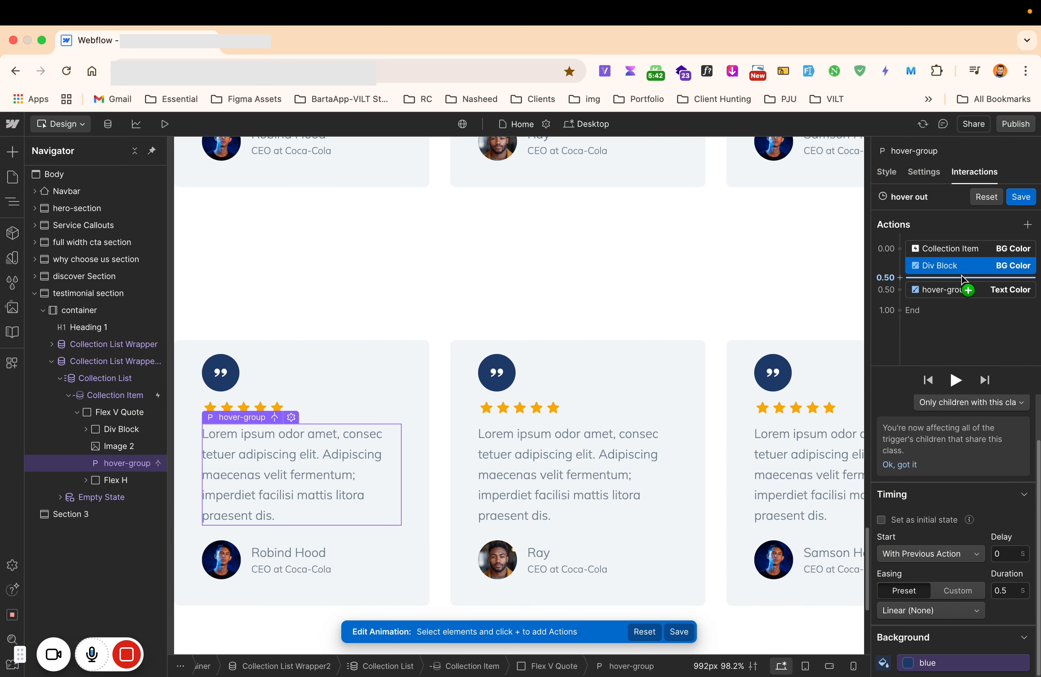
{"action": "left_click_drag", "start_coordinate": [958, 289], "coordinate": [960, 275]}
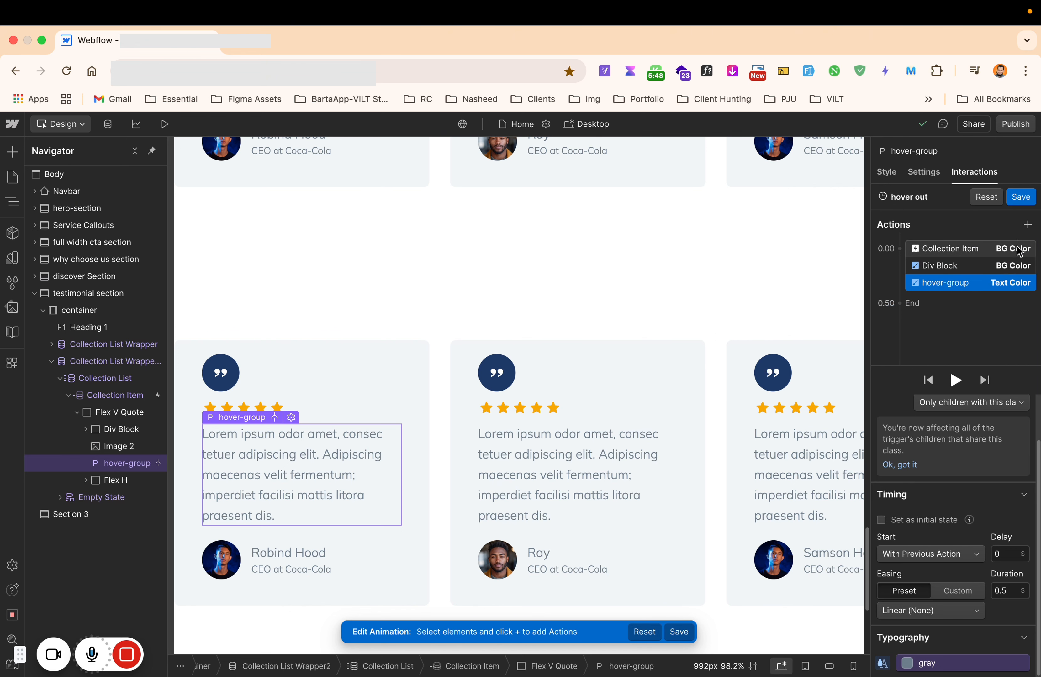
{"action": "left_click", "coordinate": [1021, 197]}
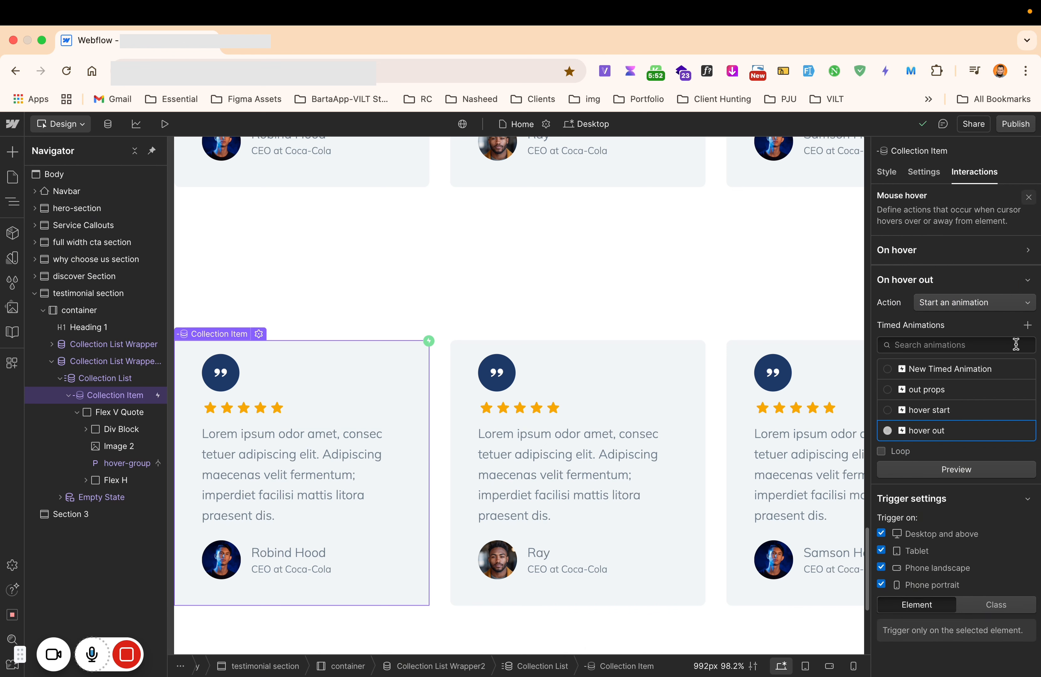
Step: Review the animations assigned to On hover and On hover out, and open the page preview to test the testimonial cards
{"action": "mouse_move", "coordinate": [925, 440]}
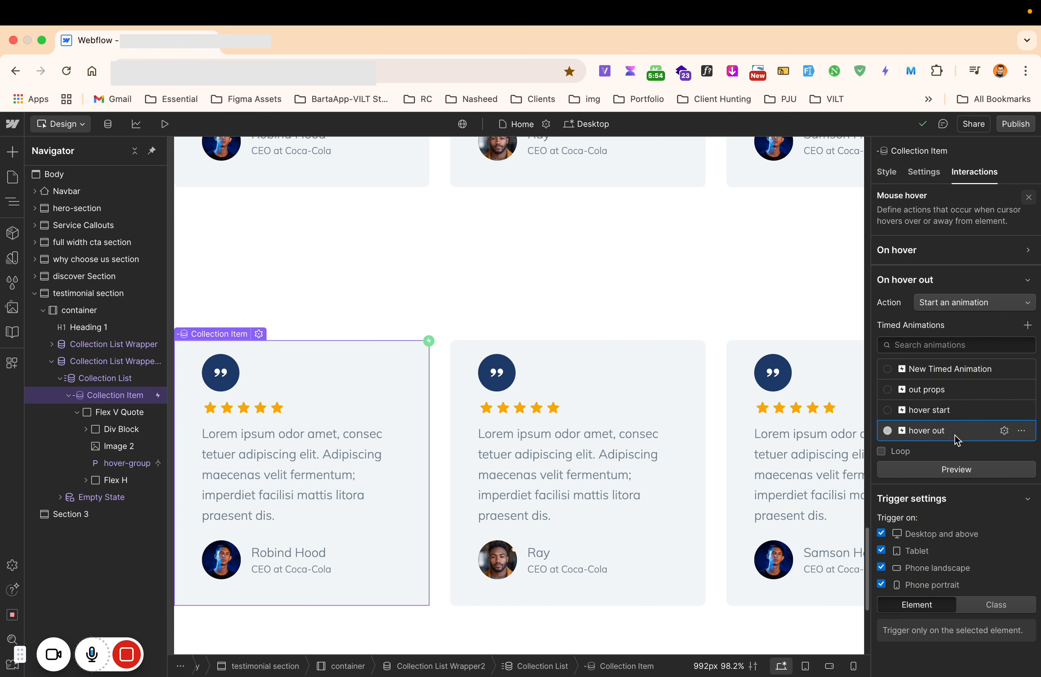
{"action": "left_click", "coordinate": [1025, 252]}
{"action": "mouse_move", "coordinate": [930, 375]}
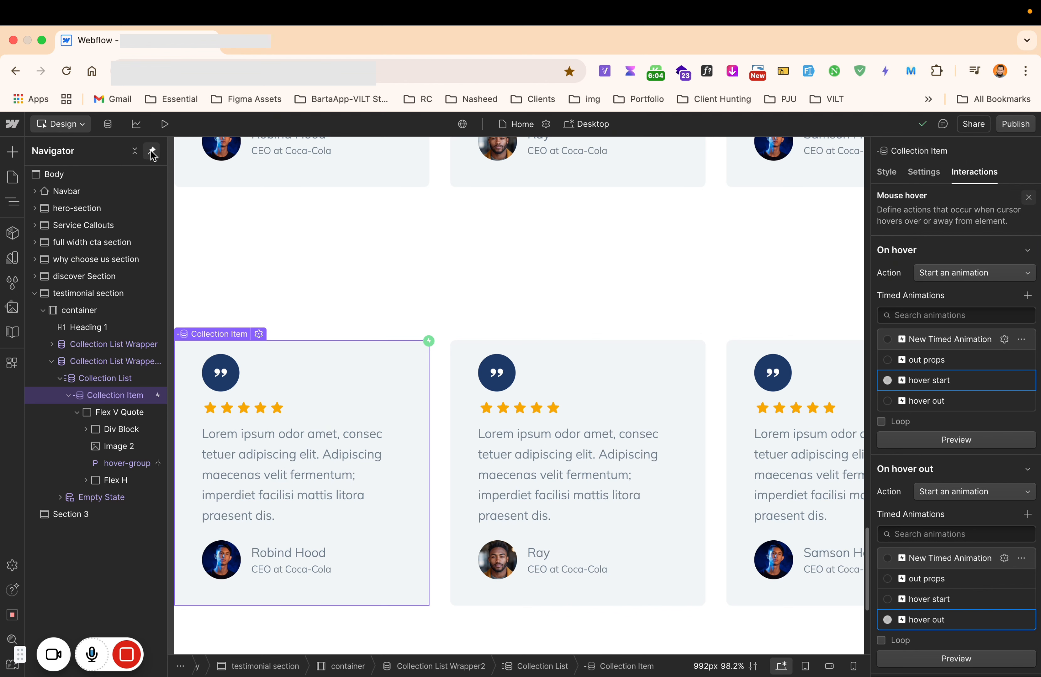
{"action": "left_click", "coordinate": [166, 127]}
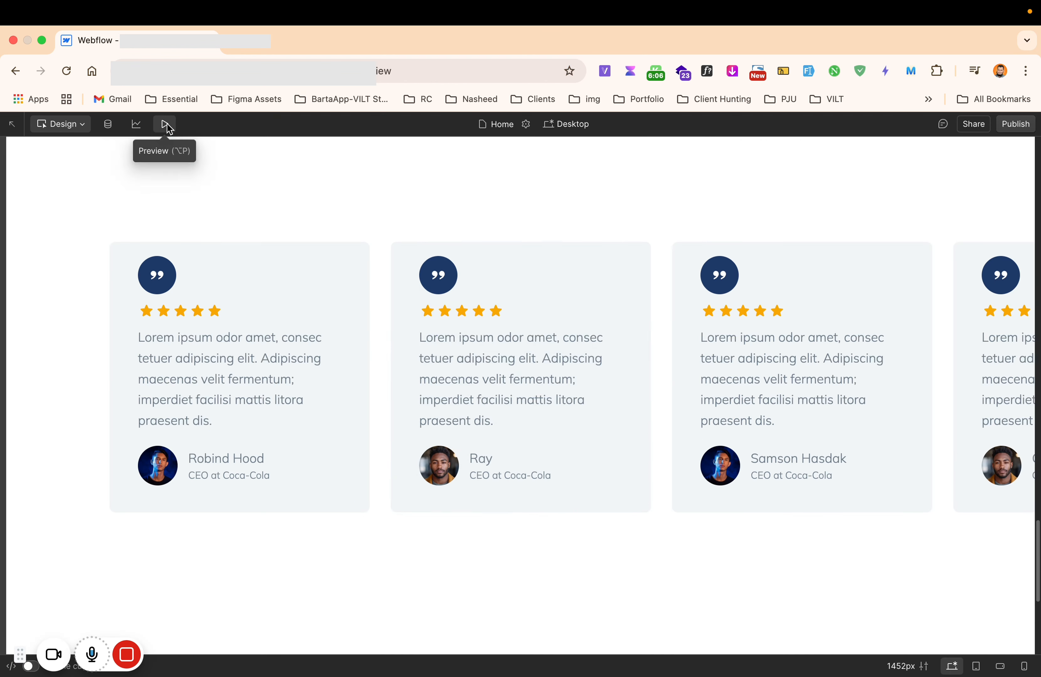